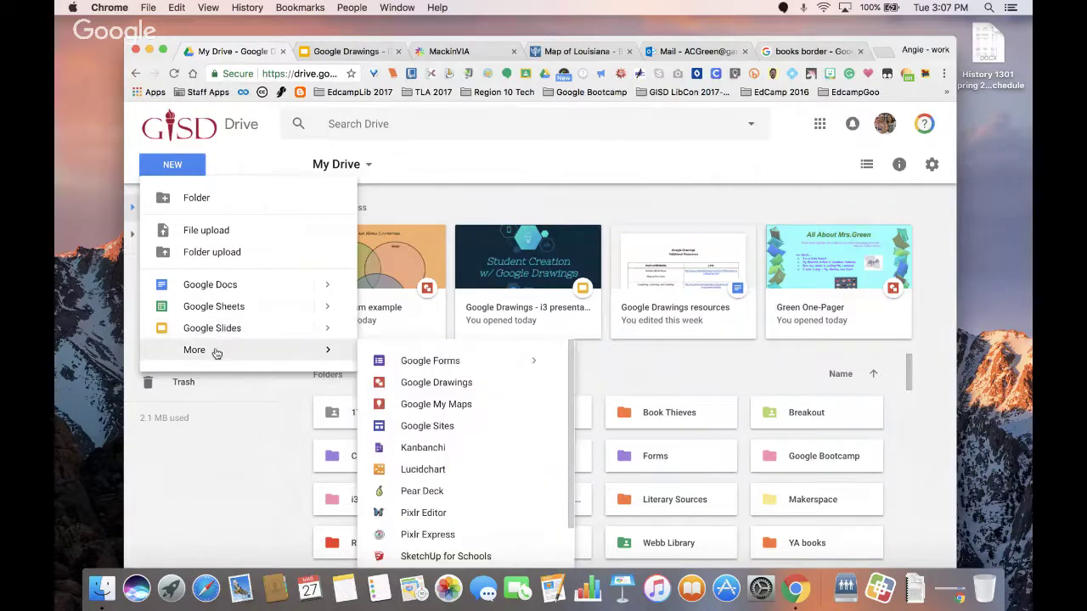
# - Create a new Google Drawings file and name it "Venn Diagram example"
pyautogui.click(403, 383)
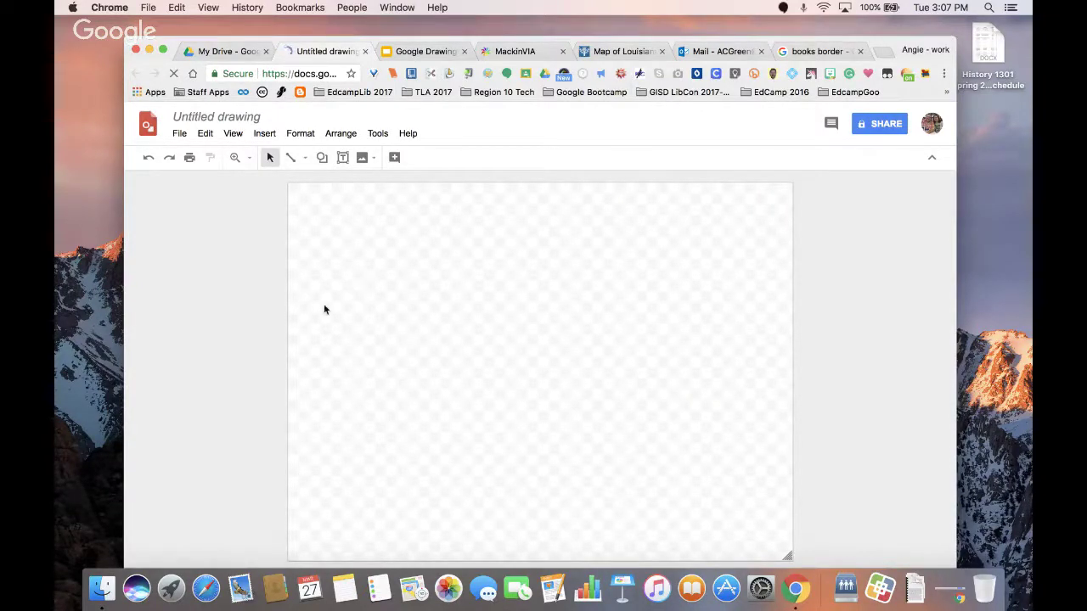
pyautogui.click(259, 117)
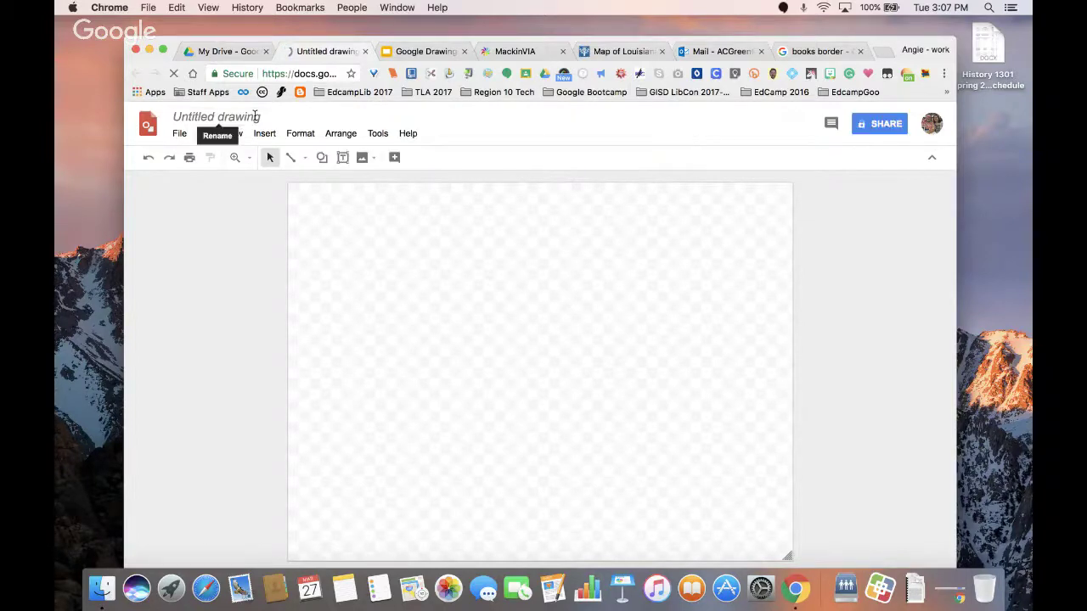
pyautogui.click(261, 116)
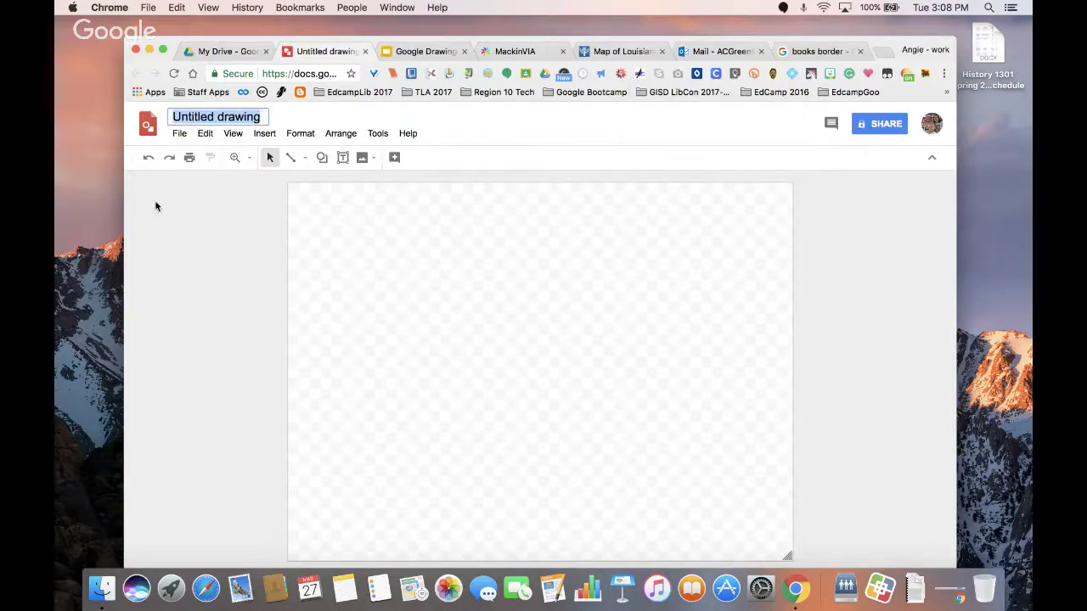
pyautogui.write('Venn D')
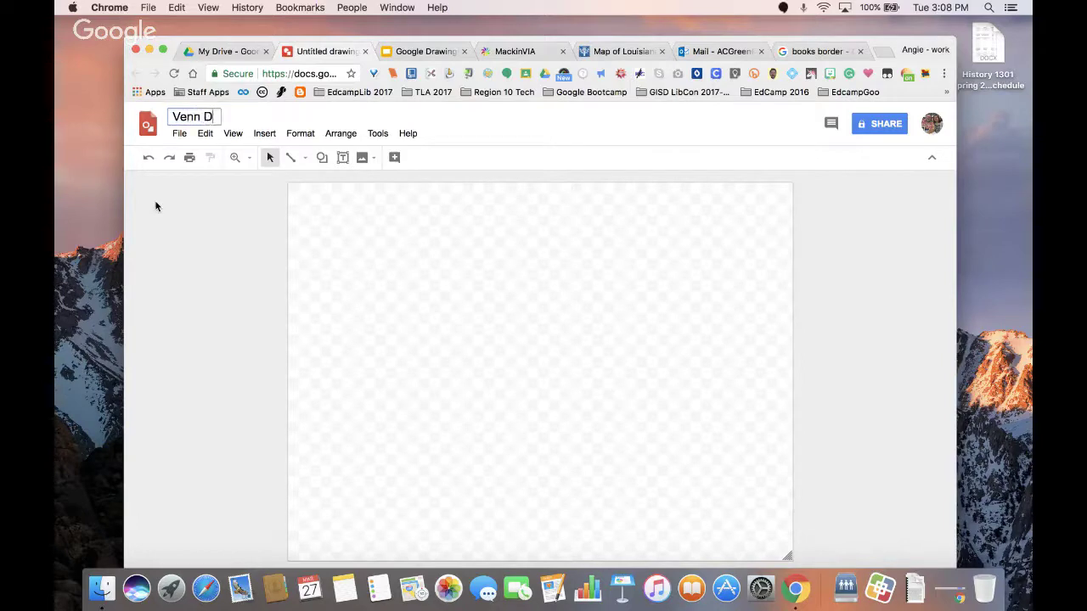
pyautogui.write('iagram example')
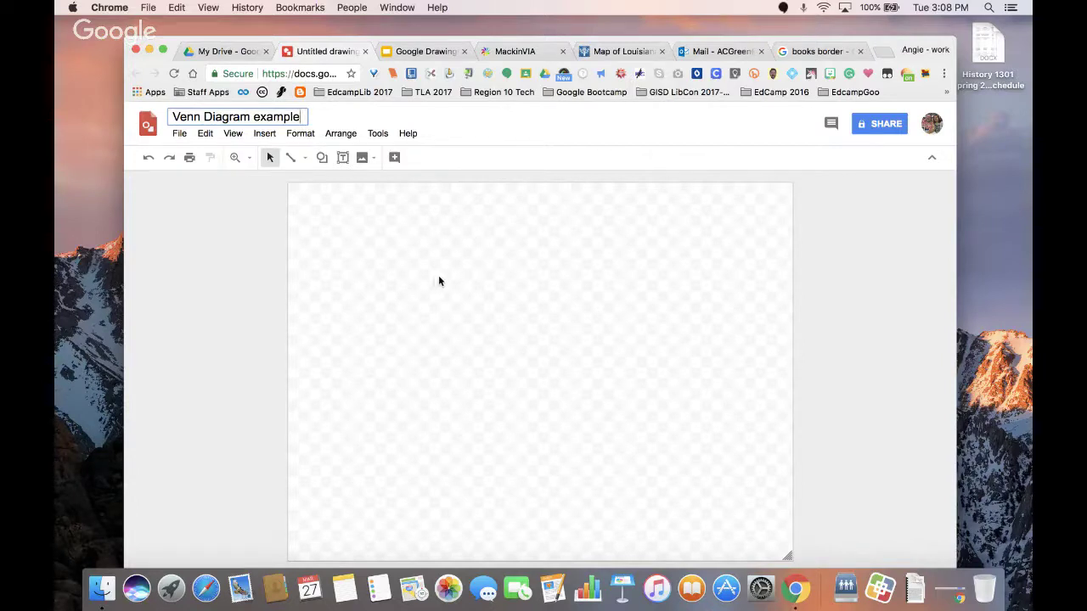
# - Set the drawing's page size to a custom 11 × 8.5 inches
pyautogui.click(181, 136)
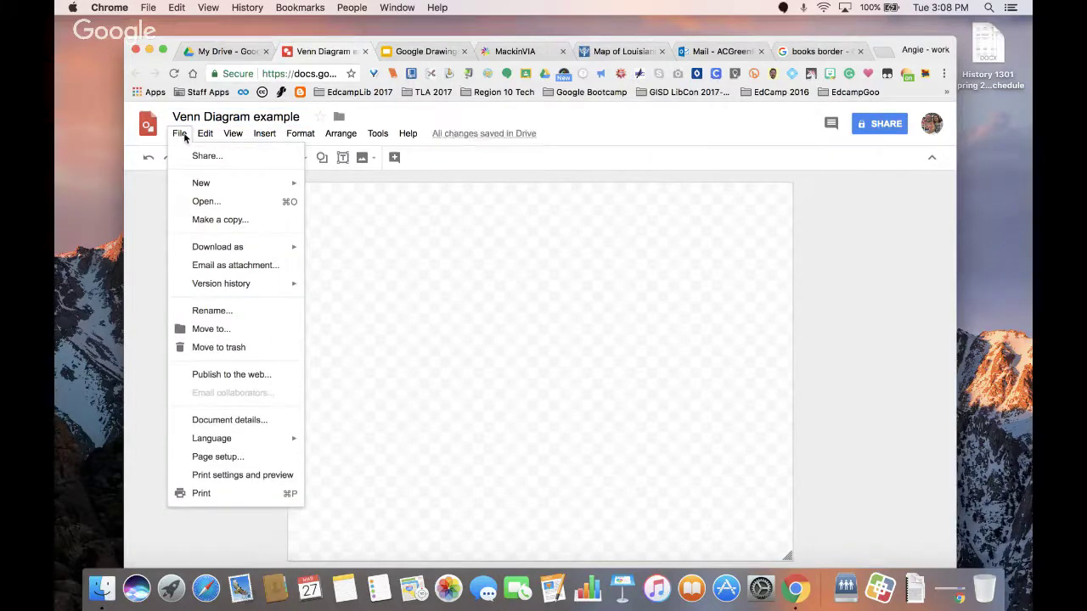
pyautogui.click(230, 458)
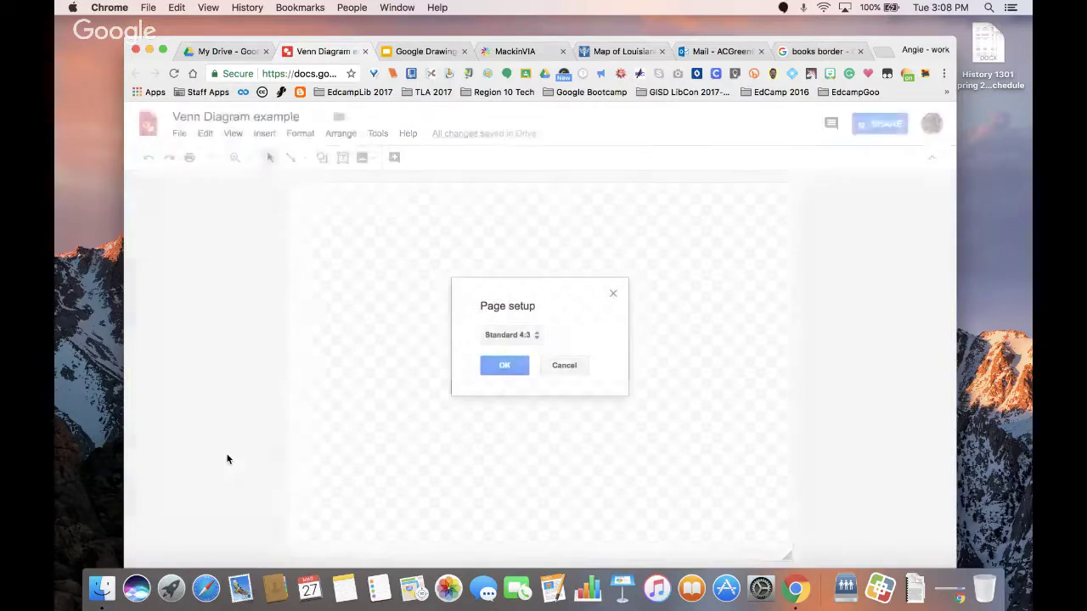
pyautogui.click(538, 336)
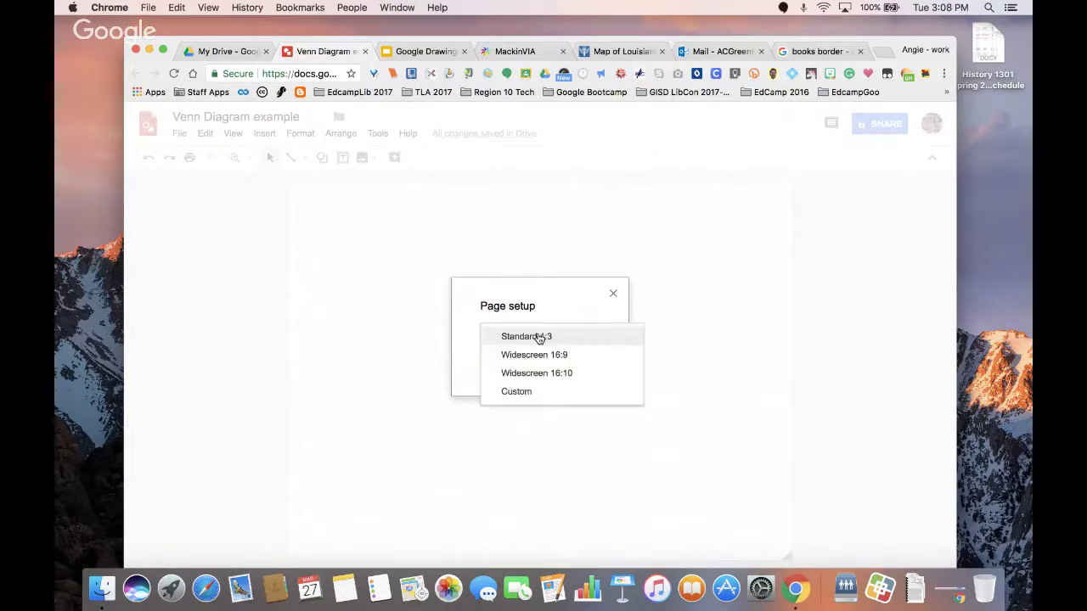
pyautogui.click(518, 392)
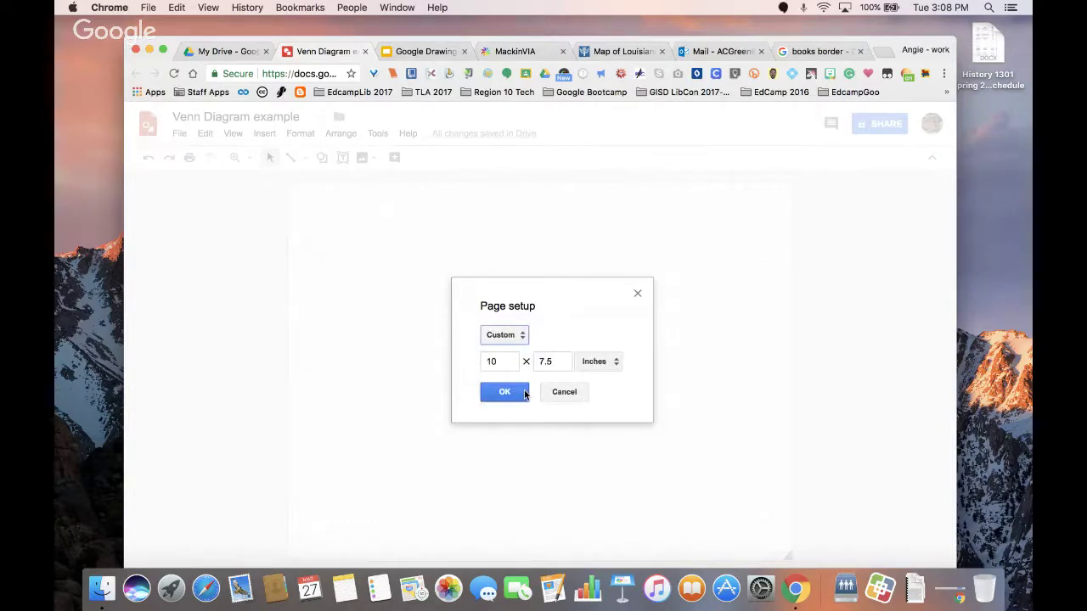
pyautogui.click(493, 362)
pyautogui.moveTo(493, 362); pyautogui.dragTo(474, 366)
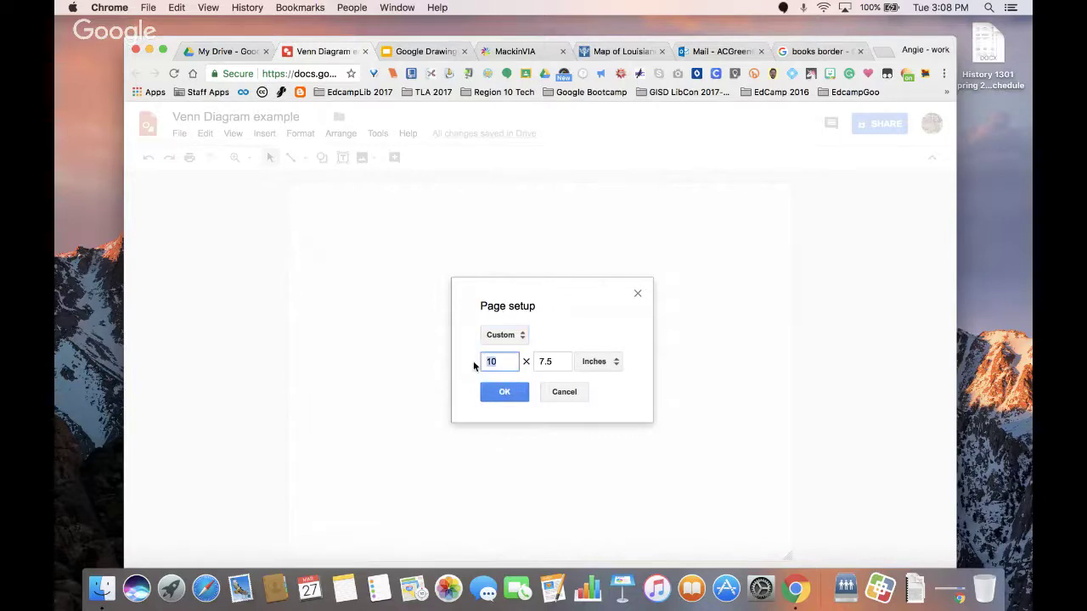
pyautogui.write('11')
pyautogui.click(556, 362)
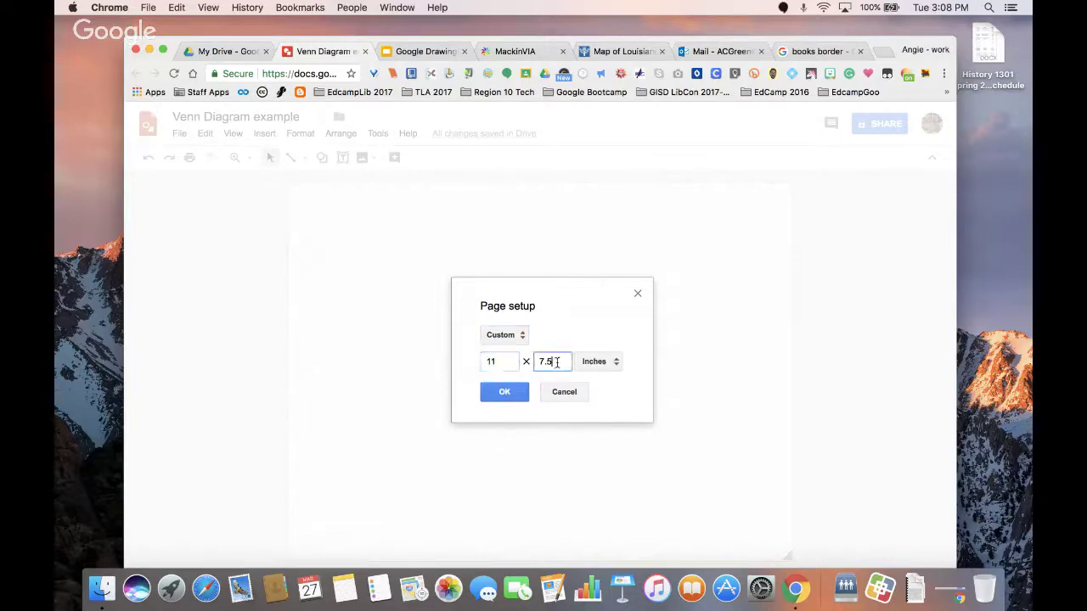
pyautogui.moveTo(556, 362); pyautogui.dragTo(533, 361)
pyautogui.write('8.5')
pyautogui.click(510, 393)
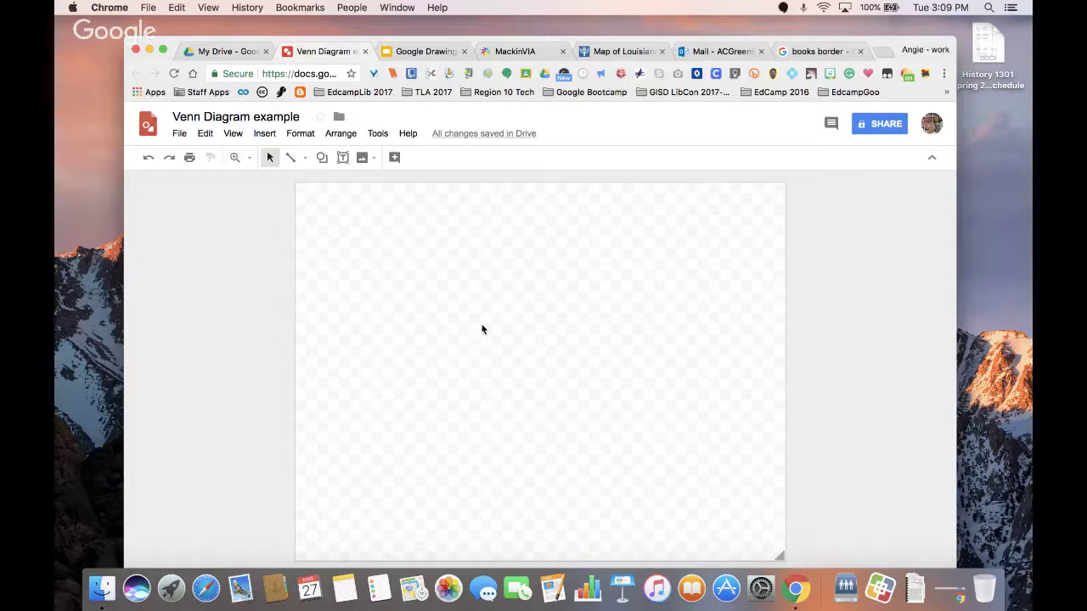
# - Draw a rectangle over the whole canvas and stretch its left and top edges to meet the page edges
pyautogui.click(365, 160)
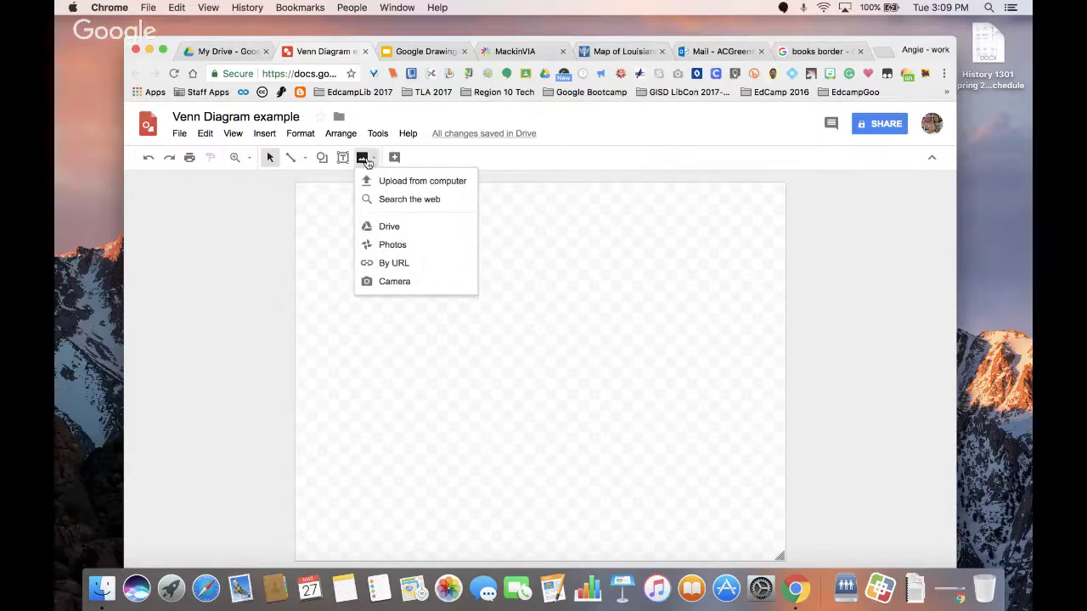
pyautogui.click(321, 158)
pyautogui.moveTo(339, 187)
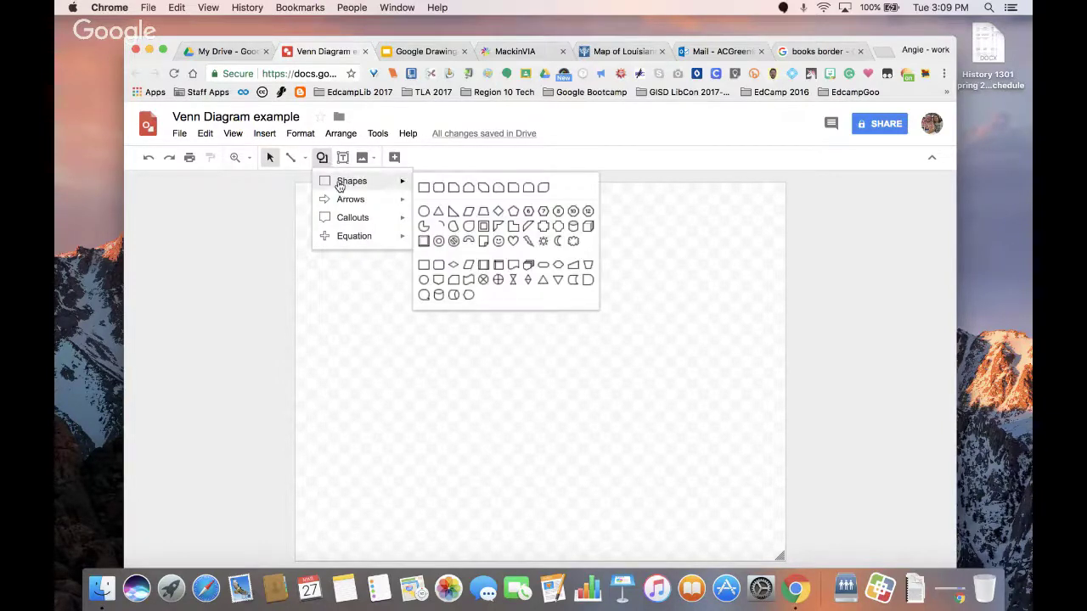
pyautogui.click(423, 189)
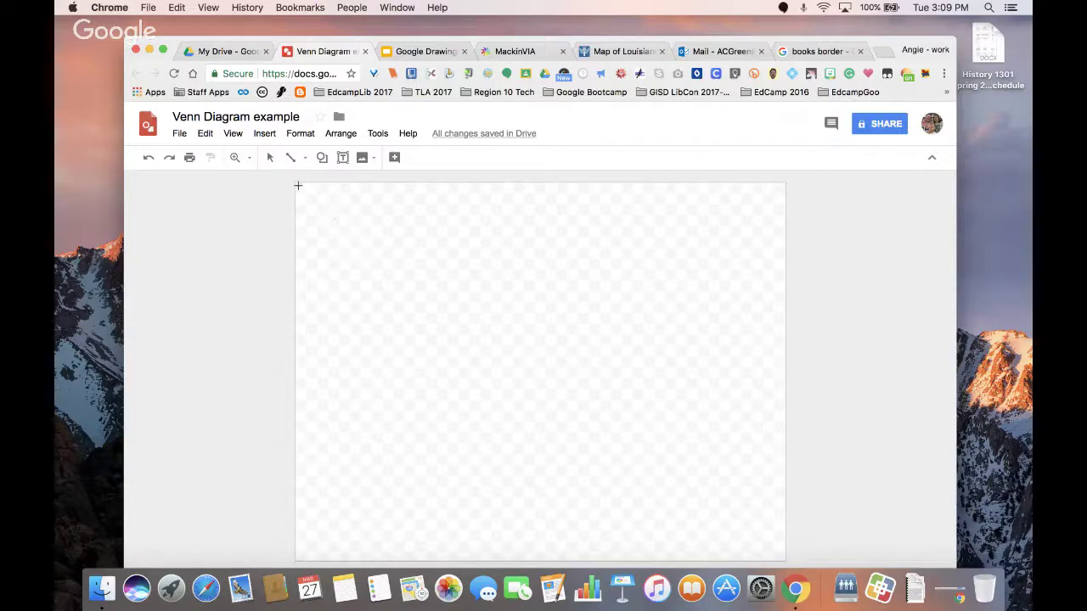
pyautogui.moveTo(297, 185); pyautogui.dragTo(781, 559)
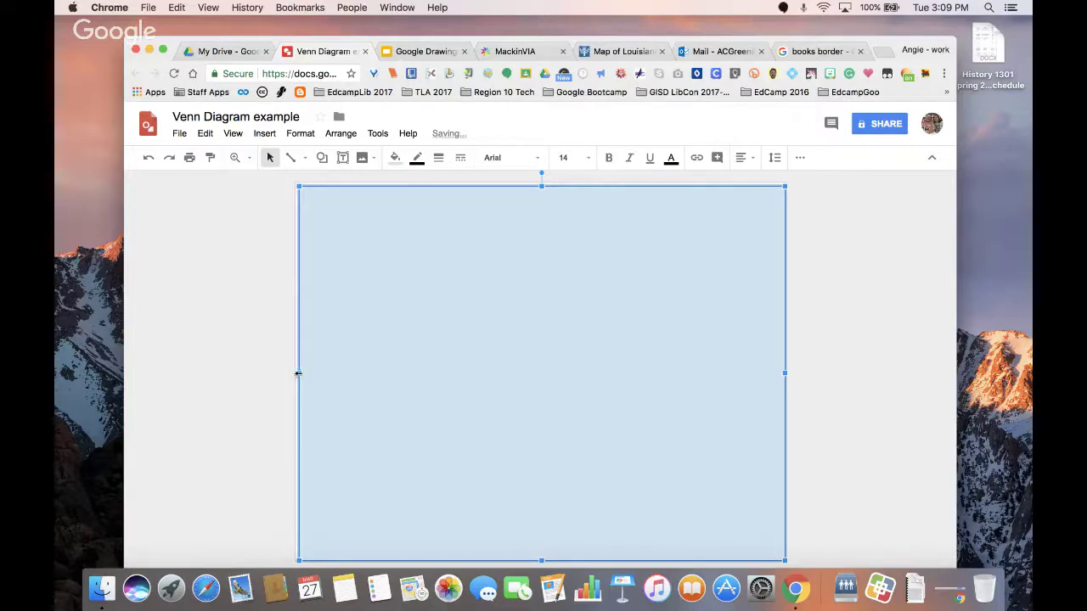
pyautogui.moveTo(298, 373); pyautogui.dragTo(295, 373)
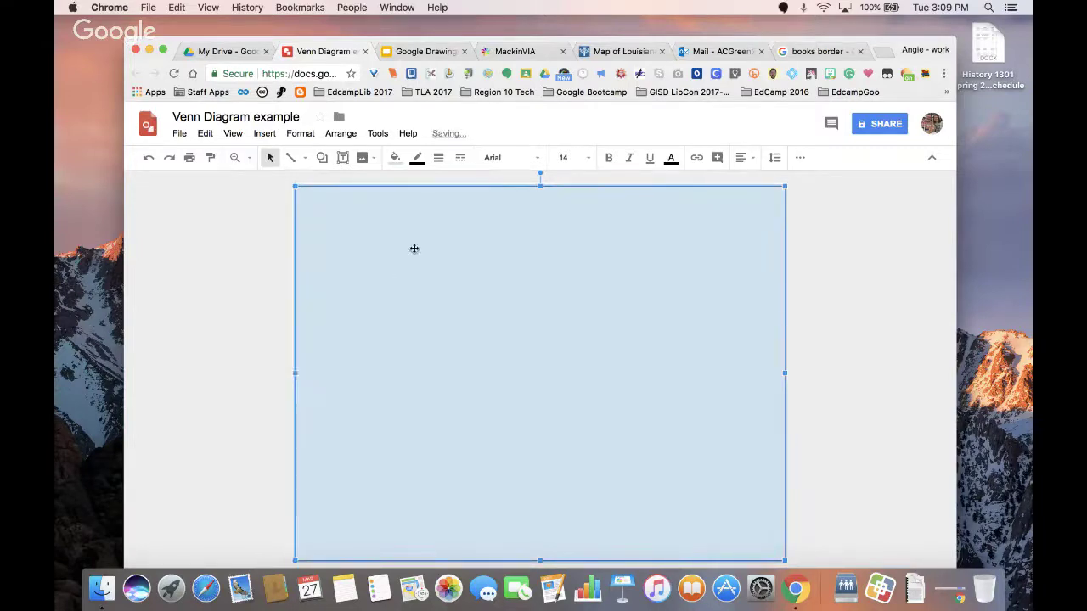
pyautogui.moveTo(540, 185); pyautogui.dragTo(540, 182)
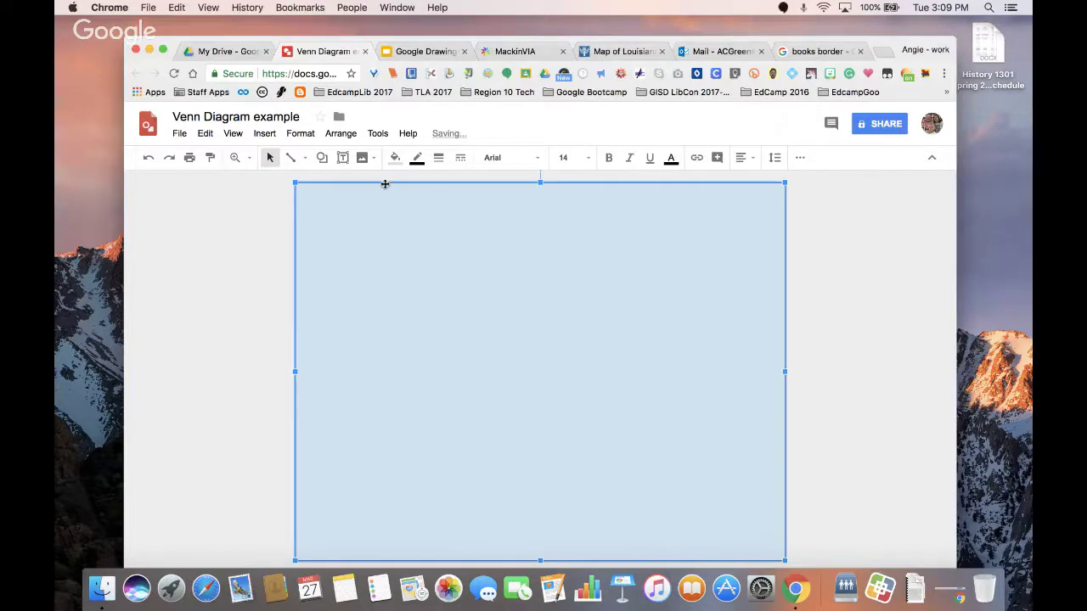
# - Fill the background rectangle with solid light orange and deselect it
pyautogui.click(395, 158)
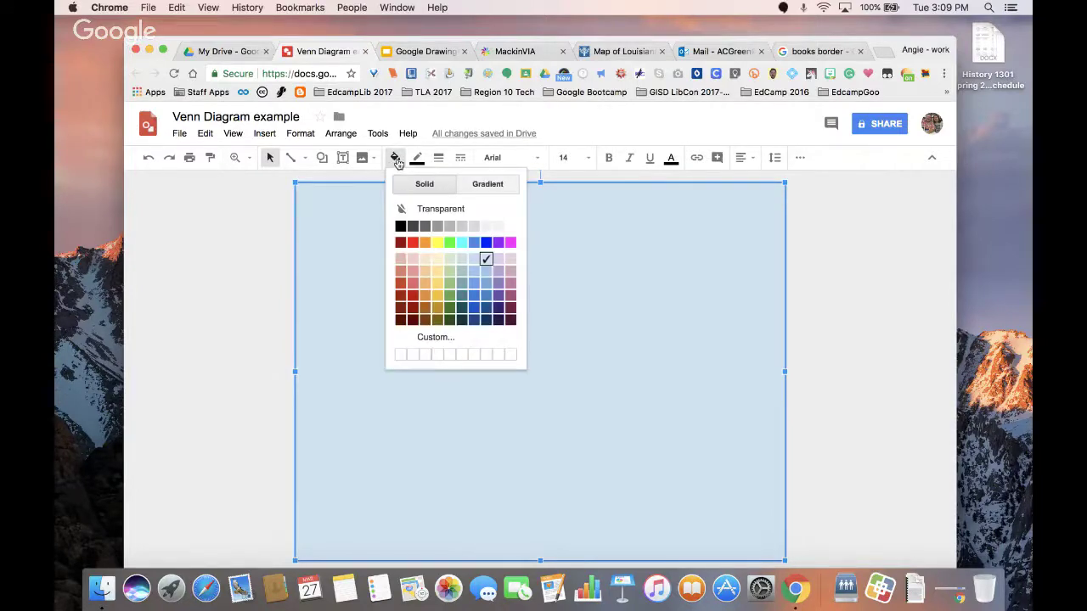
pyautogui.click(424, 283)
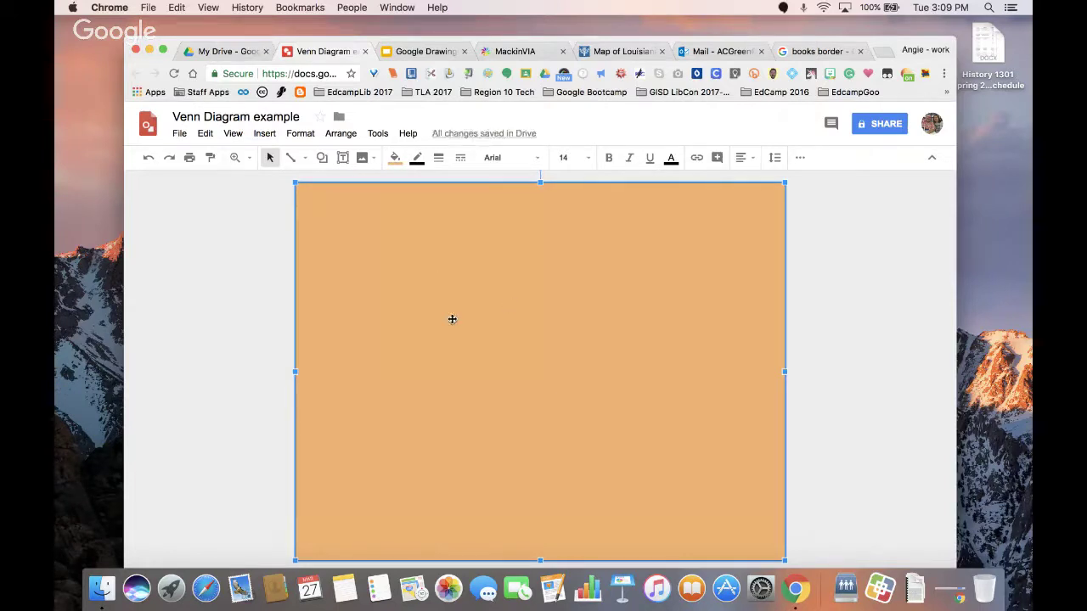
pyautogui.click(198, 360)
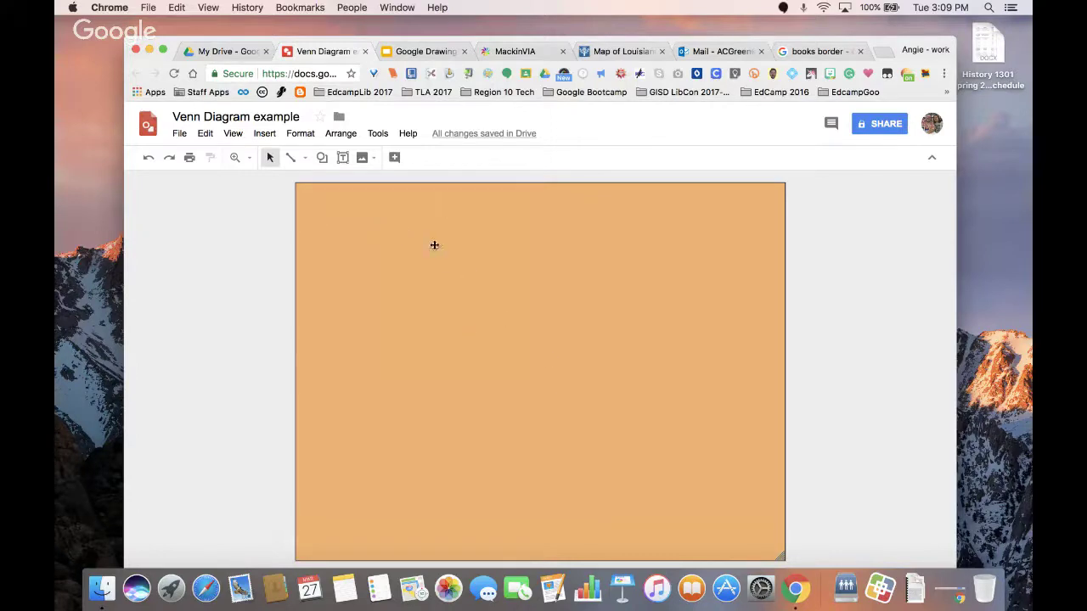
pyautogui.click(342, 158)
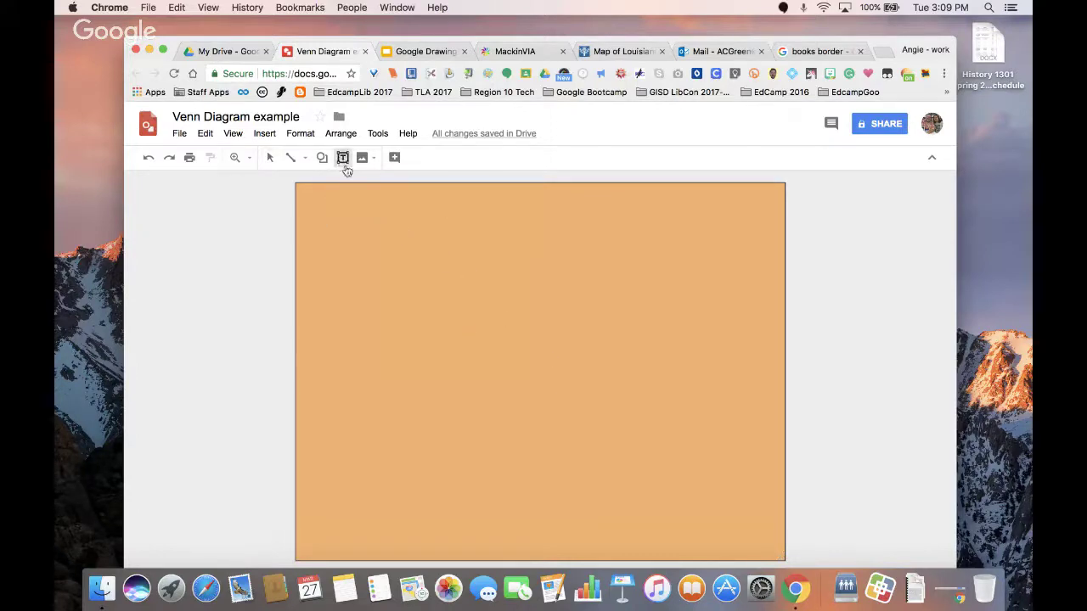
pyautogui.moveTo(310, 191); pyautogui.dragTo(534, 225)
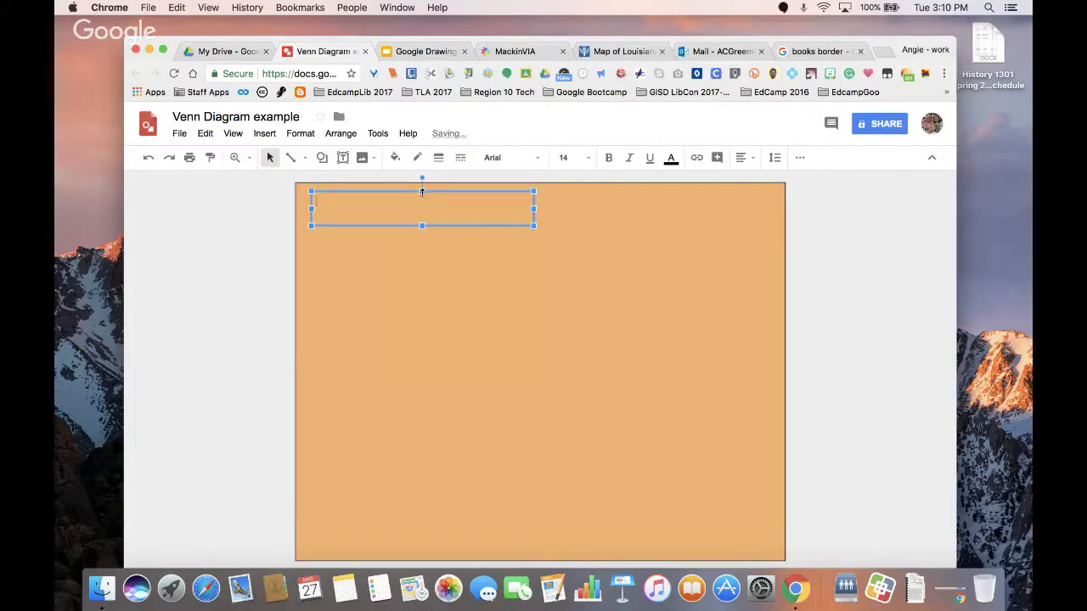
pyautogui.moveTo(422, 178)
pyautogui.mouseDown()
pyautogui.moveTo(486, 231)
pyautogui.moveTo(498, 201)
pyautogui.moveTo(455, 170)
pyautogui.moveTo(392, 188)
pyautogui.moveTo(423, 196)
pyautogui.mouseUp()
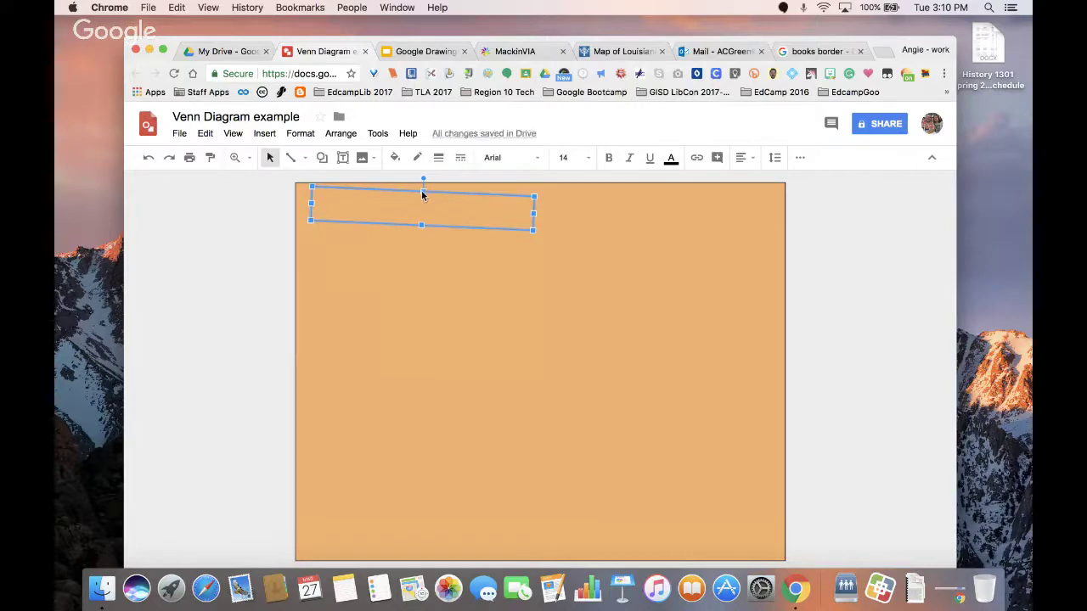
pyautogui.click(322, 225)
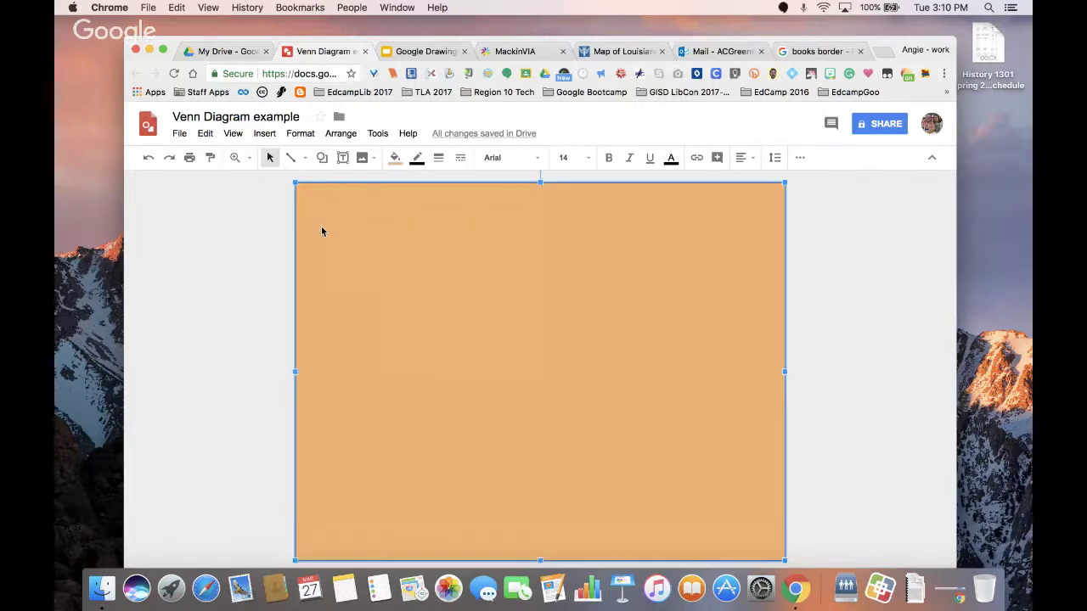
pyautogui.click(403, 194)
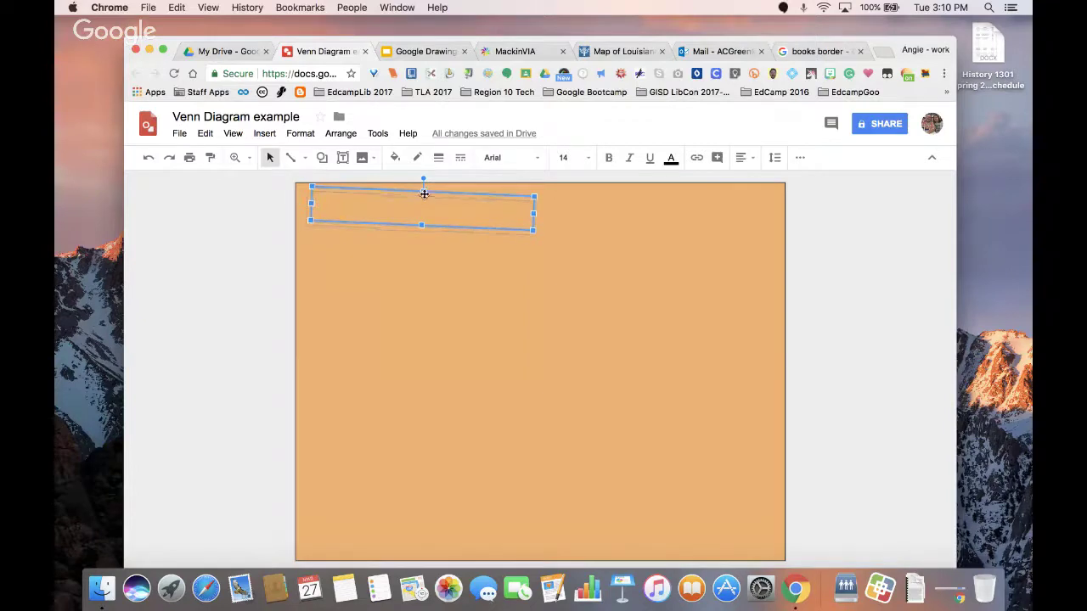
pyautogui.press('BackSpace')
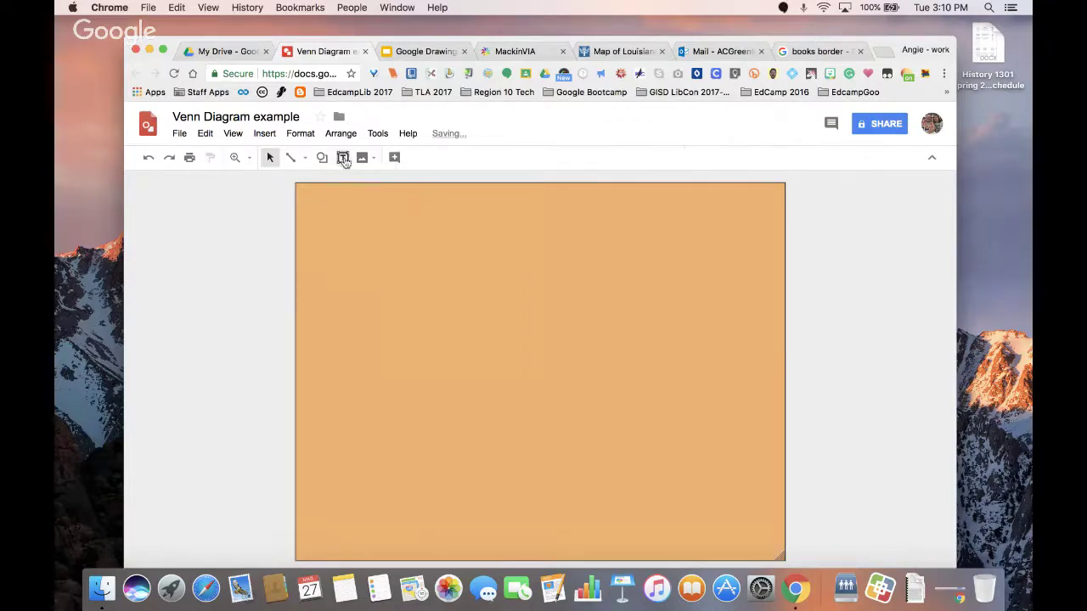
# - Add a wide text box near the canvas's upper-left corner with the title "Aztec, Incan and Mayan Civilizations"
pyautogui.click(342, 157)
pyautogui.moveTo(334, 201); pyautogui.dragTo(538, 229)
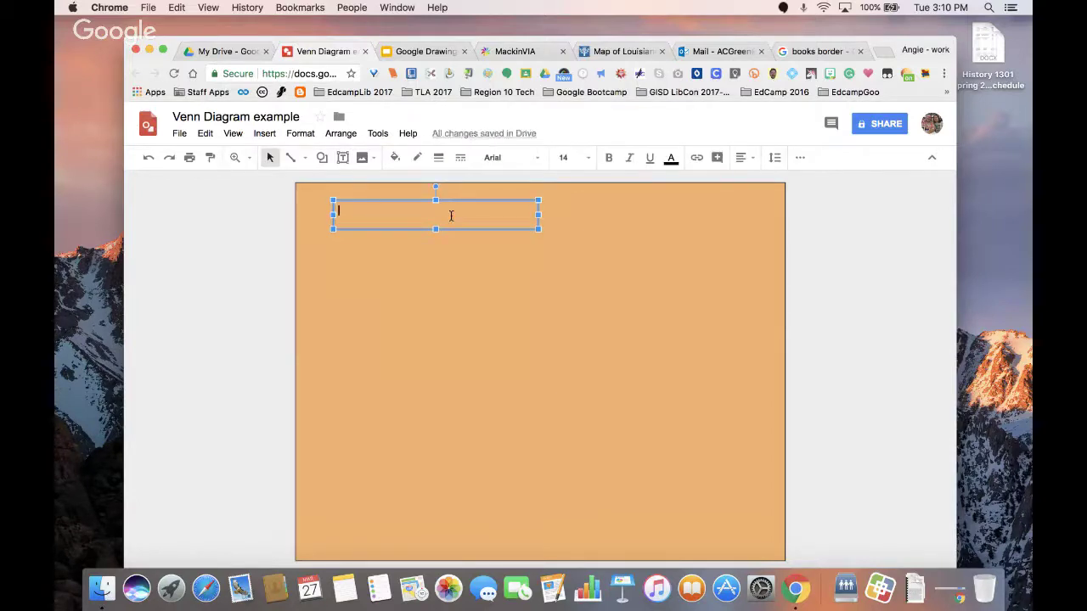
pyautogui.write('Aztec')
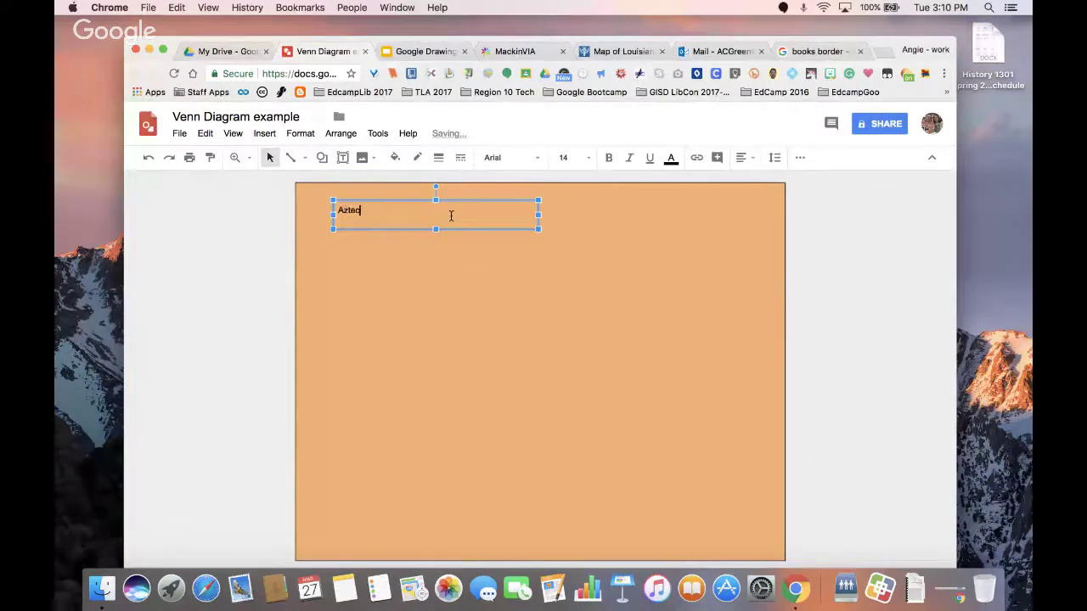
pyautogui.write(', Inc')
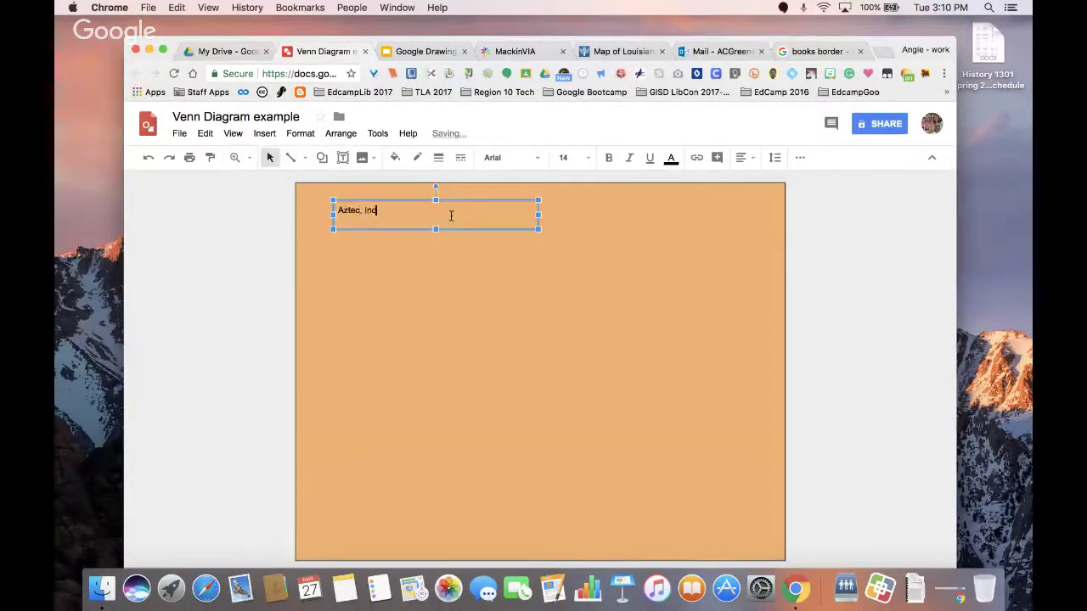
pyautogui.write('an and Mayan Civiliza')
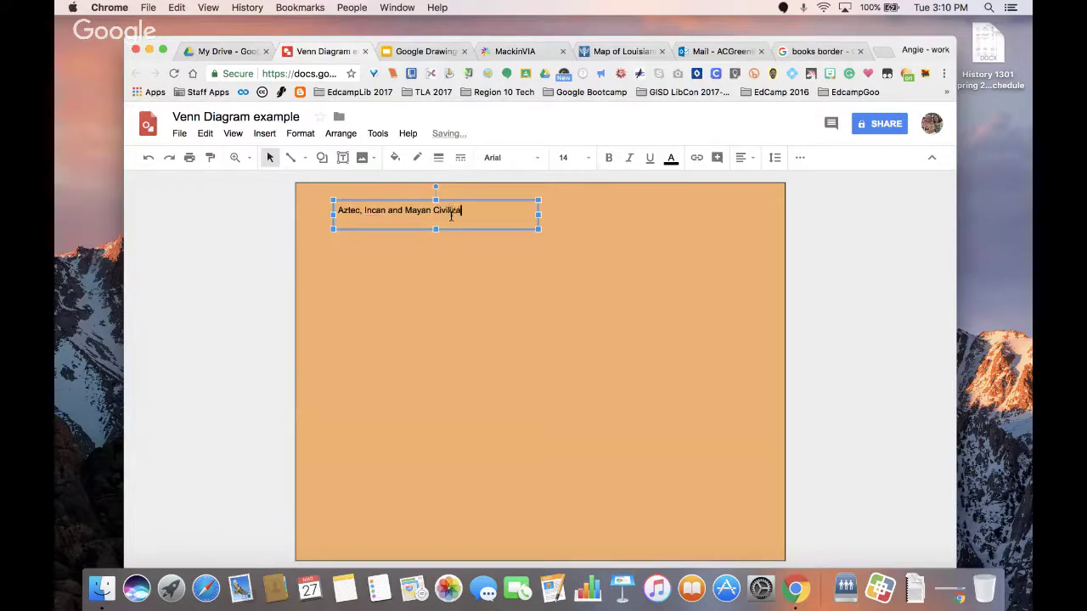
pyautogui.write('tions')
pyautogui.press('Left')
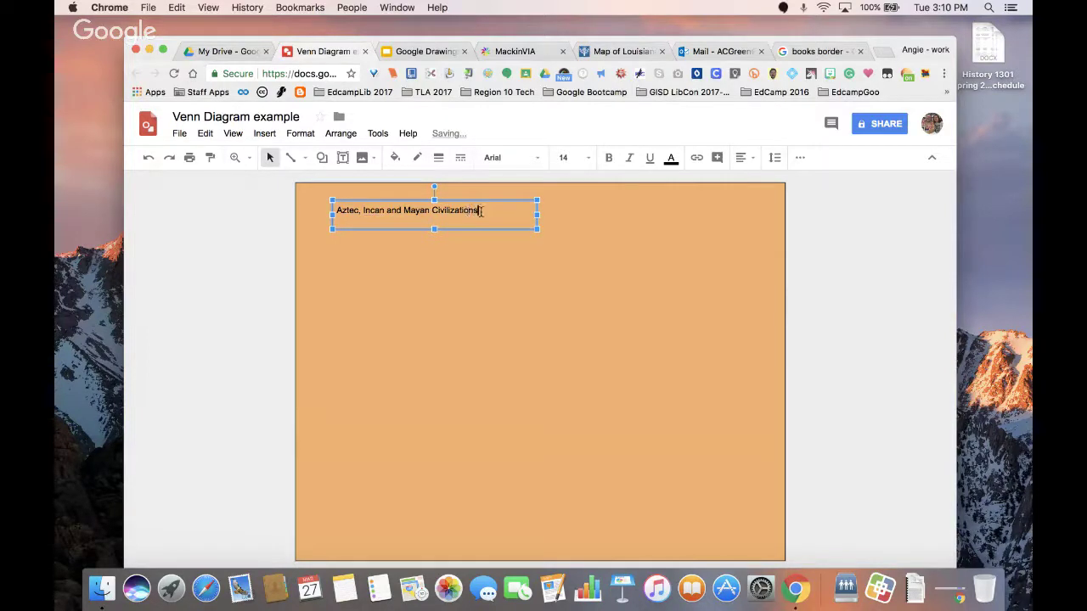
# - Set the font size of the whole title text to 30
pyautogui.moveTo(480, 210); pyautogui.dragTo(335, 211)
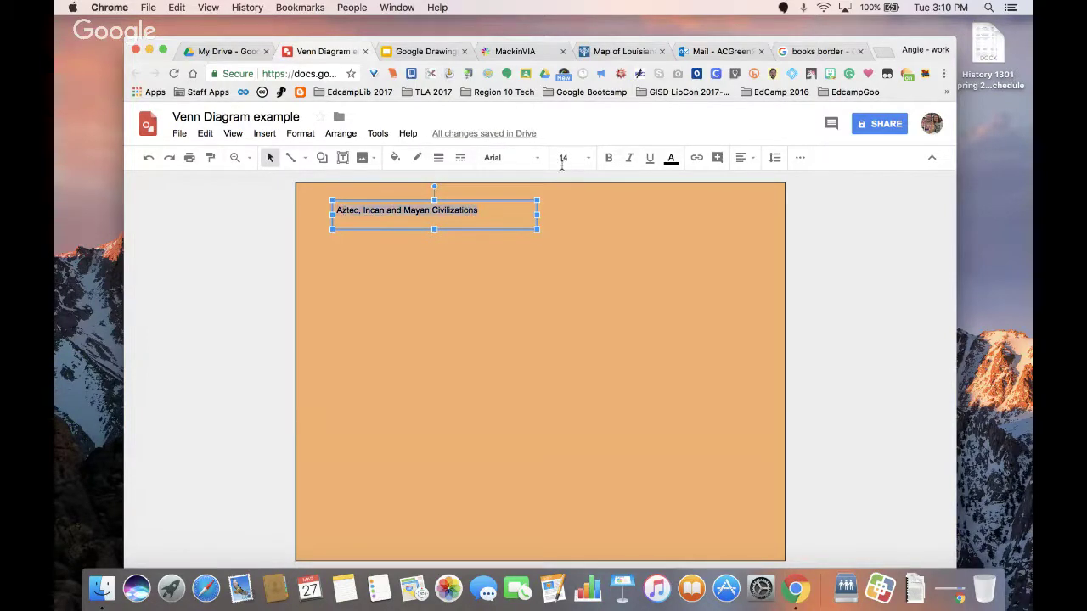
pyautogui.click(589, 160)
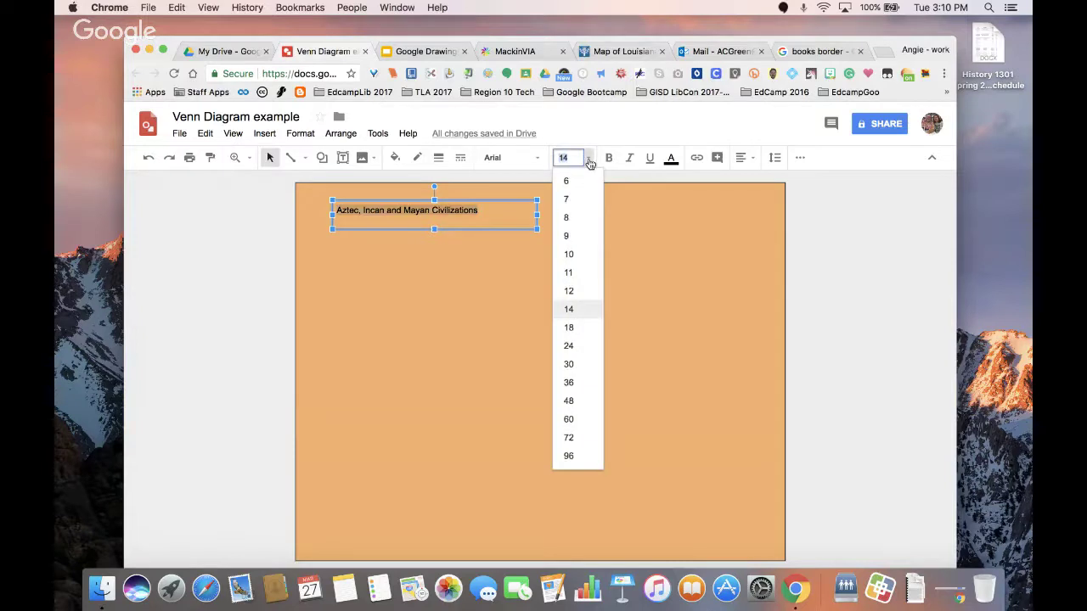
pyautogui.click(569, 364)
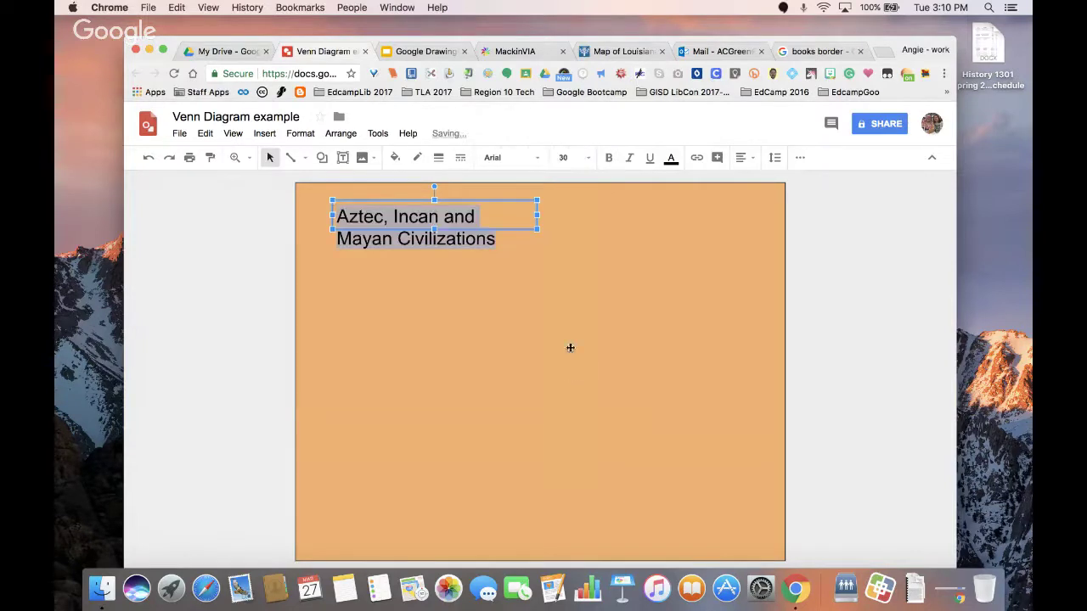
# - Format the title in 18-point Rock Salt and widen its text box so the title fits on one line
pyautogui.click(588, 158)
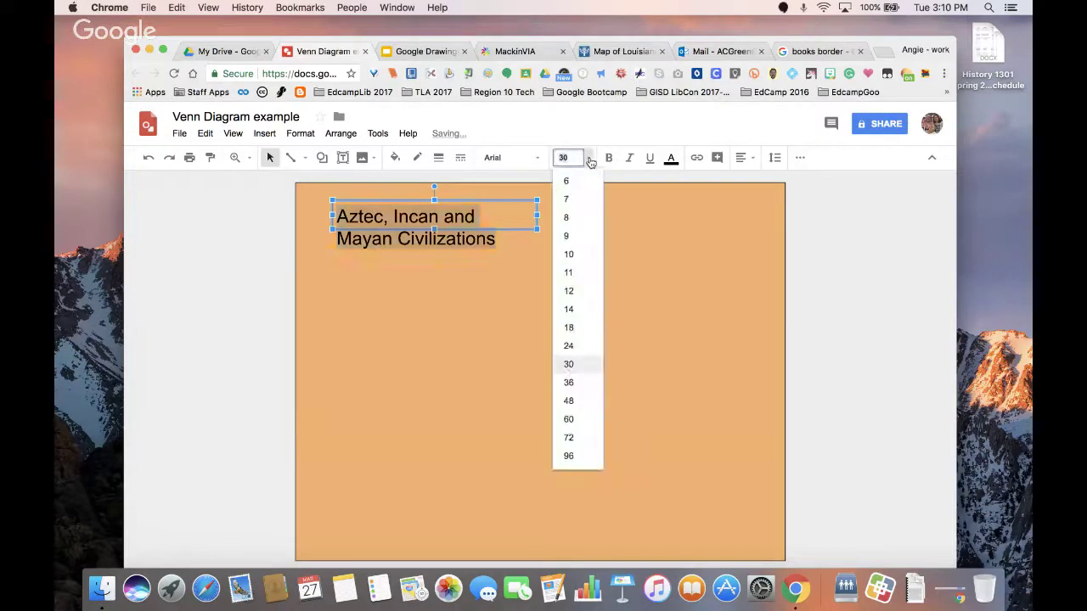
pyautogui.click(579, 327)
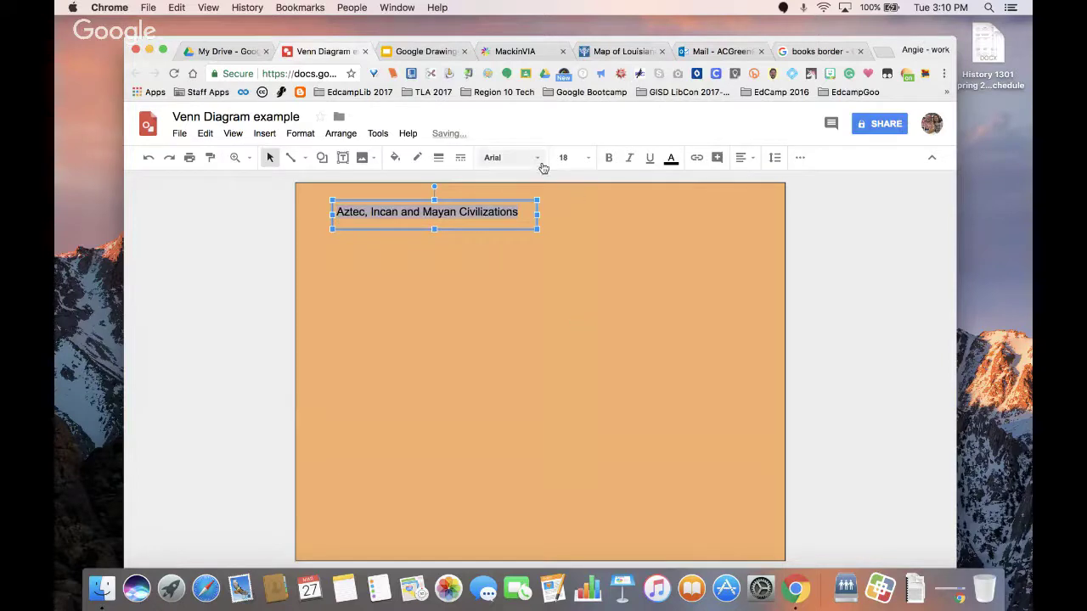
pyautogui.click(541, 163)
pyautogui.click(556, 219)
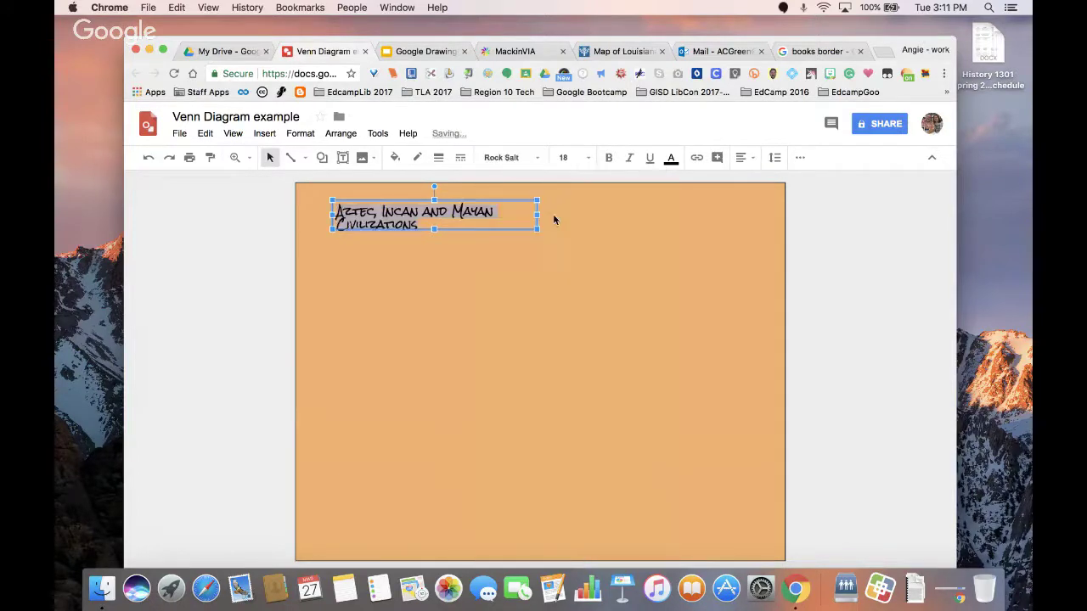
pyautogui.moveTo(536, 214); pyautogui.dragTo(617, 212)
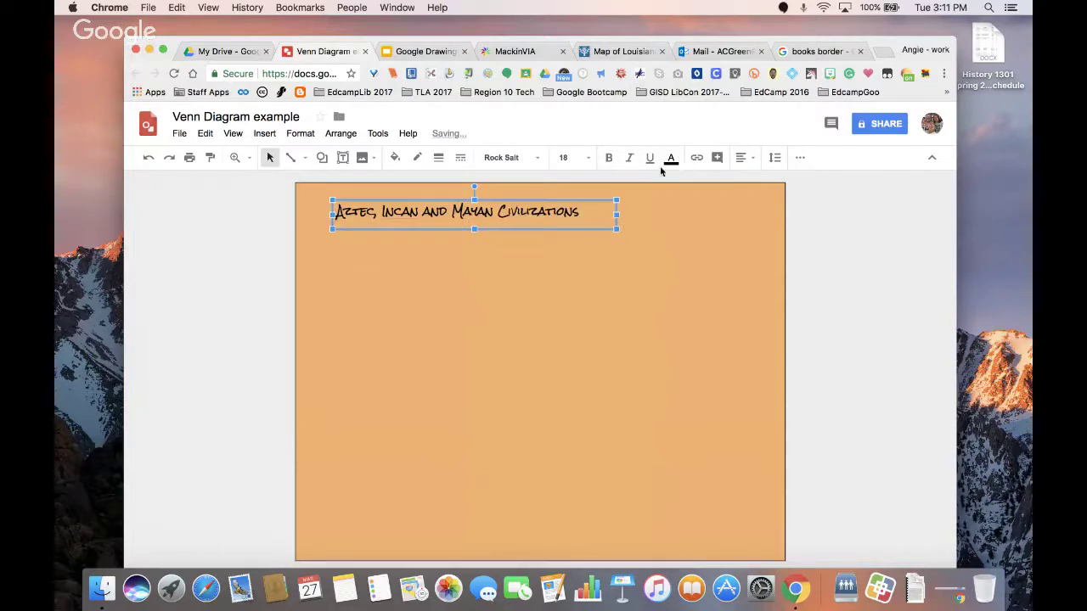
# - Center the title within its text box and make it bold
pyautogui.click(741, 157)
pyautogui.click(761, 178)
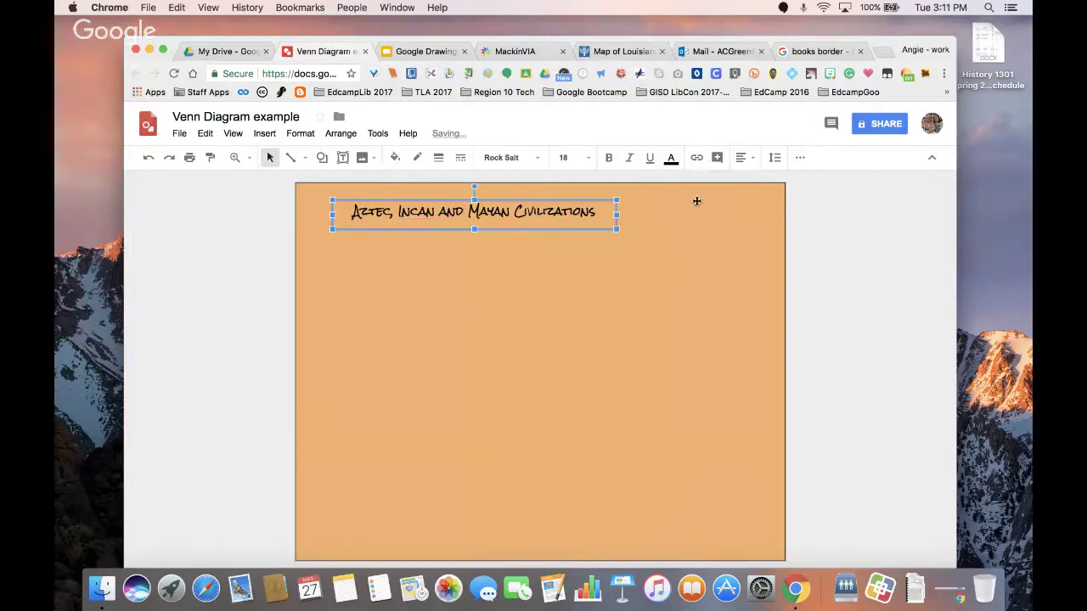
pyautogui.click(608, 157)
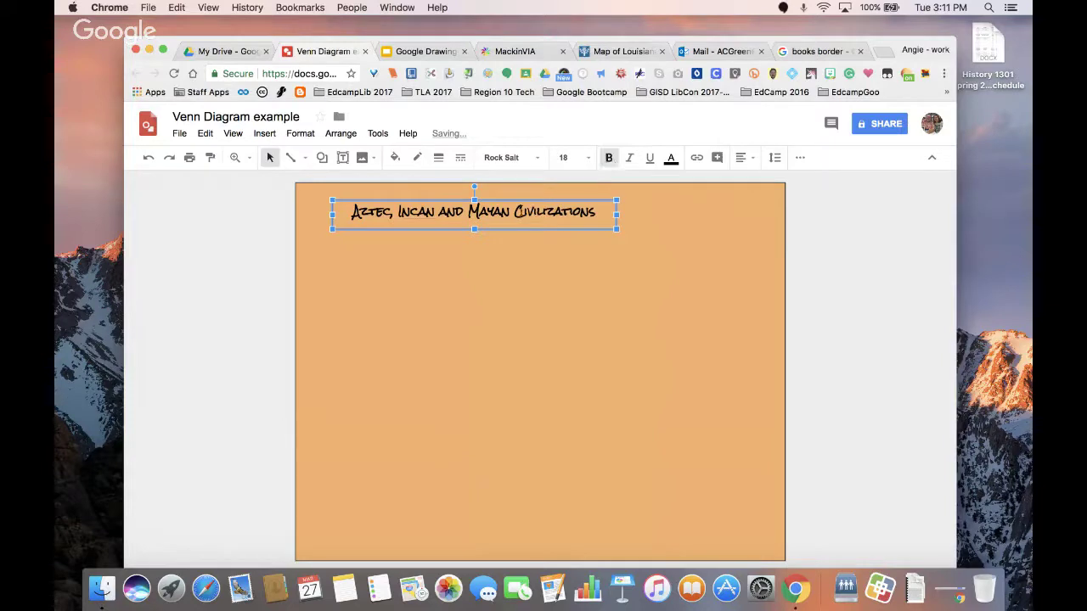
pyautogui.click(454, 298)
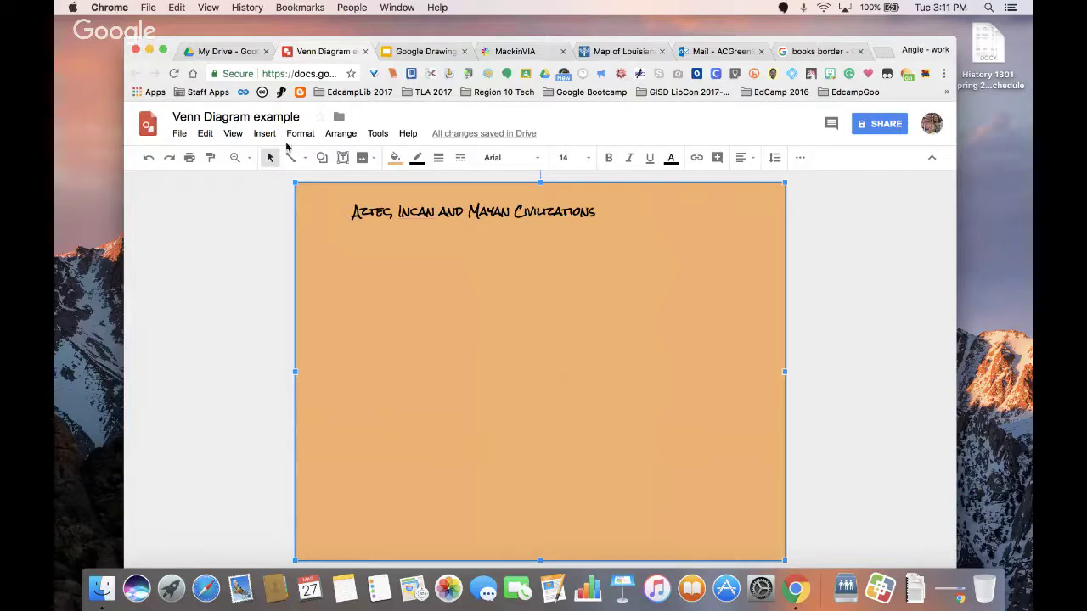
# - Draw a large circle below the title, slightly left of the canvas's center
pyautogui.click(322, 159)
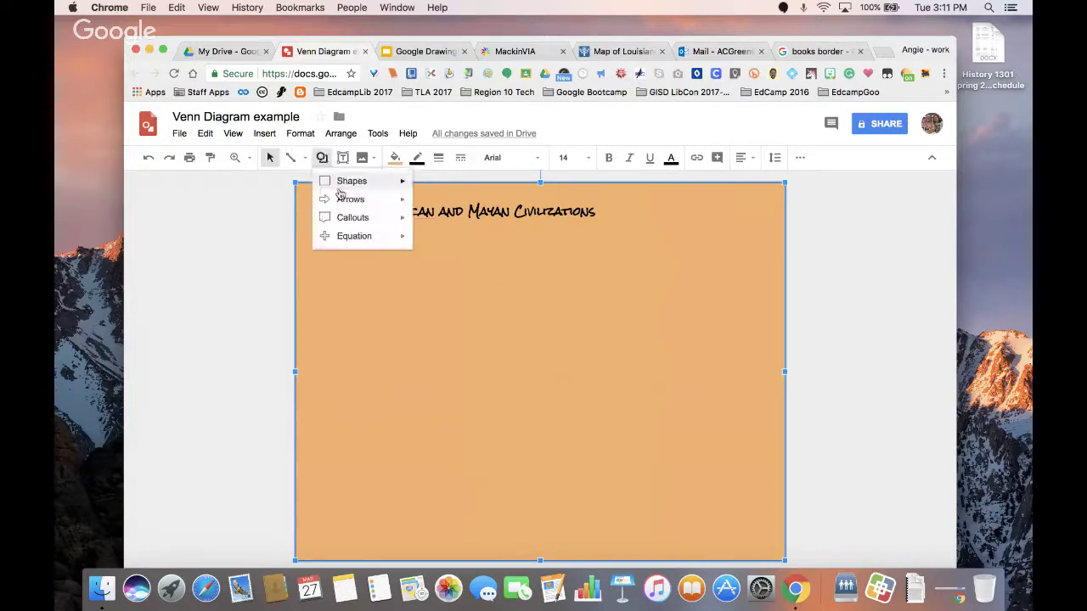
pyautogui.moveTo(360, 184)
pyautogui.click(425, 211)
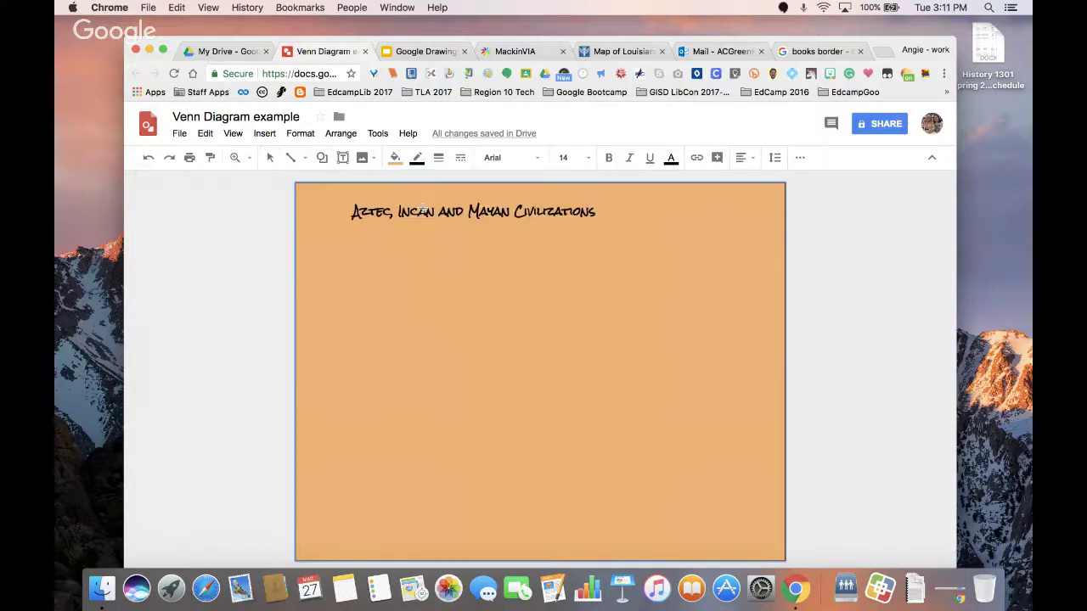
pyautogui.moveTo(378, 276); pyautogui.dragTo(573, 468)
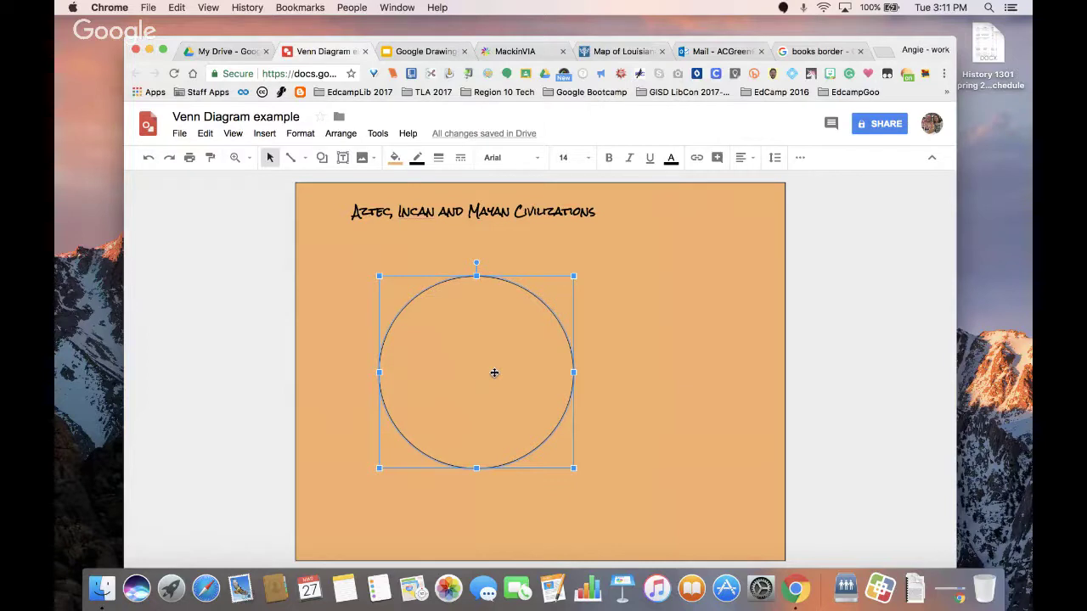
# - Duplicate the circle and place the copy beside it on the right so the two overlap
pyautogui.rightClick(497, 376)
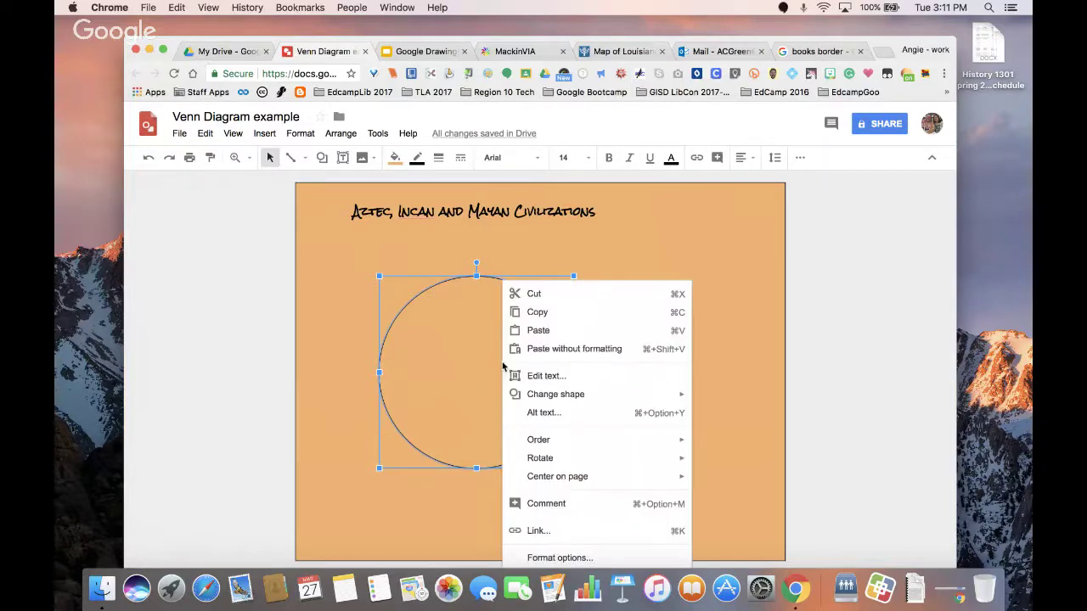
pyautogui.click(540, 313)
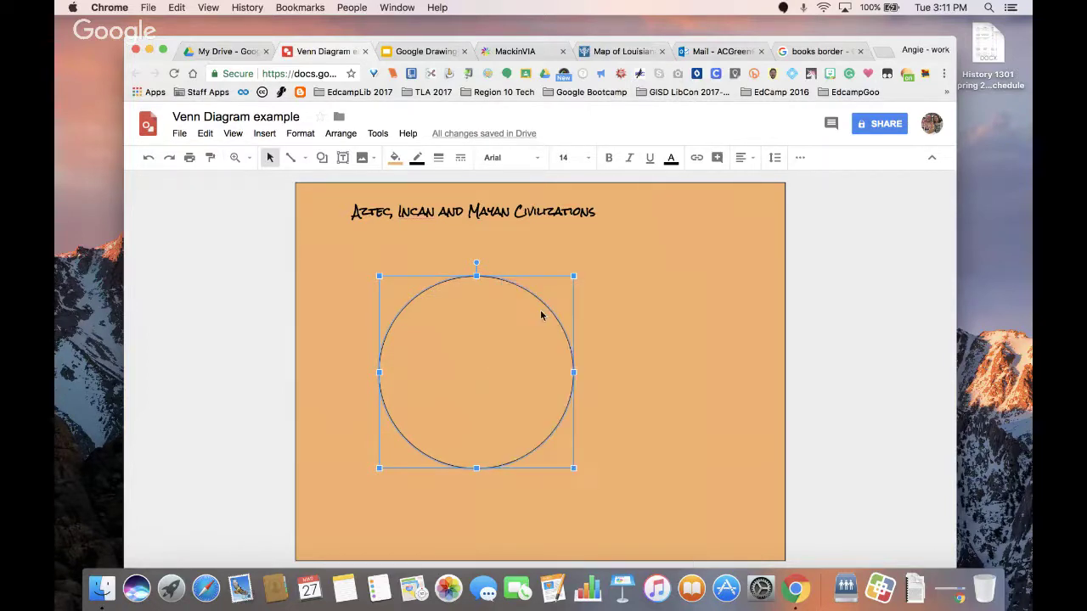
pyautogui.click(583, 330)
pyautogui.rightClick(583, 330)
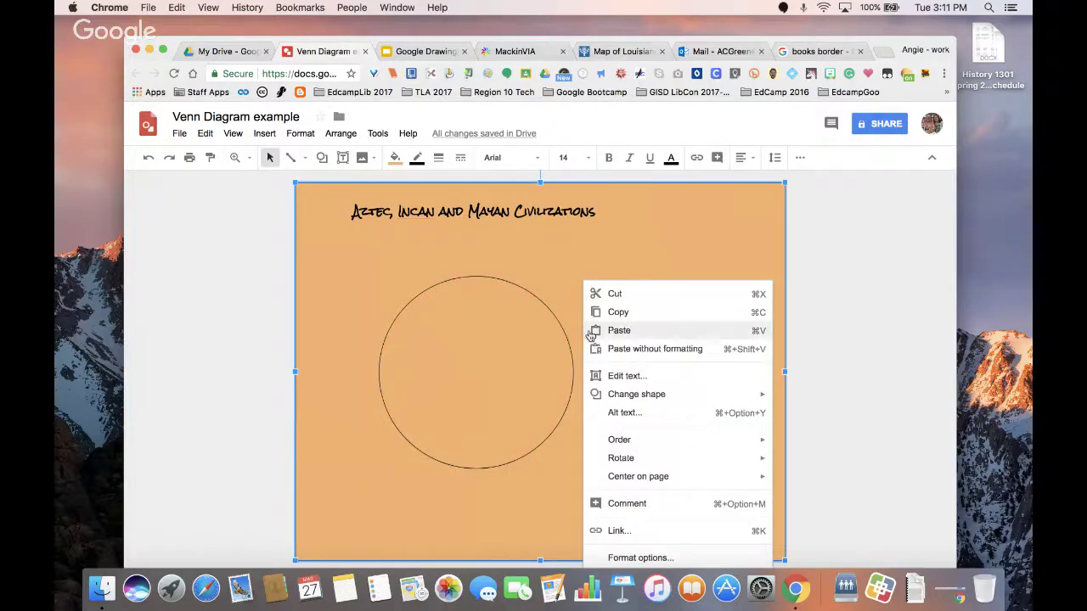
pyautogui.click(596, 330)
pyautogui.moveTo(534, 323); pyautogui.dragTo(636, 337)
# - Add a third copy of the circle and place it below, overlapping the lower middle of the other two
pyautogui.rightClick(581, 370)
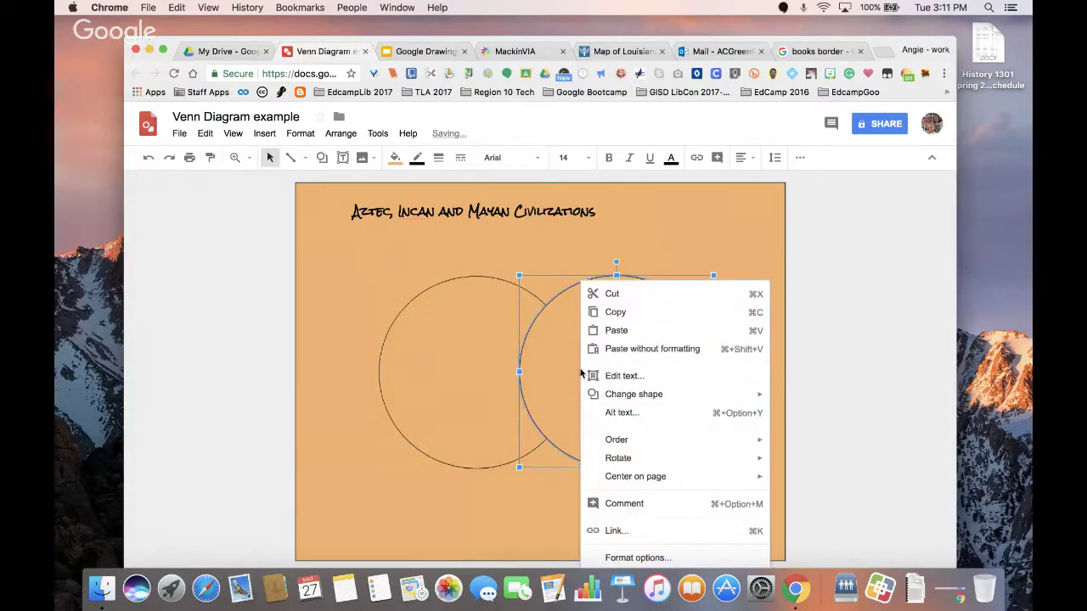
pyautogui.click(618, 312)
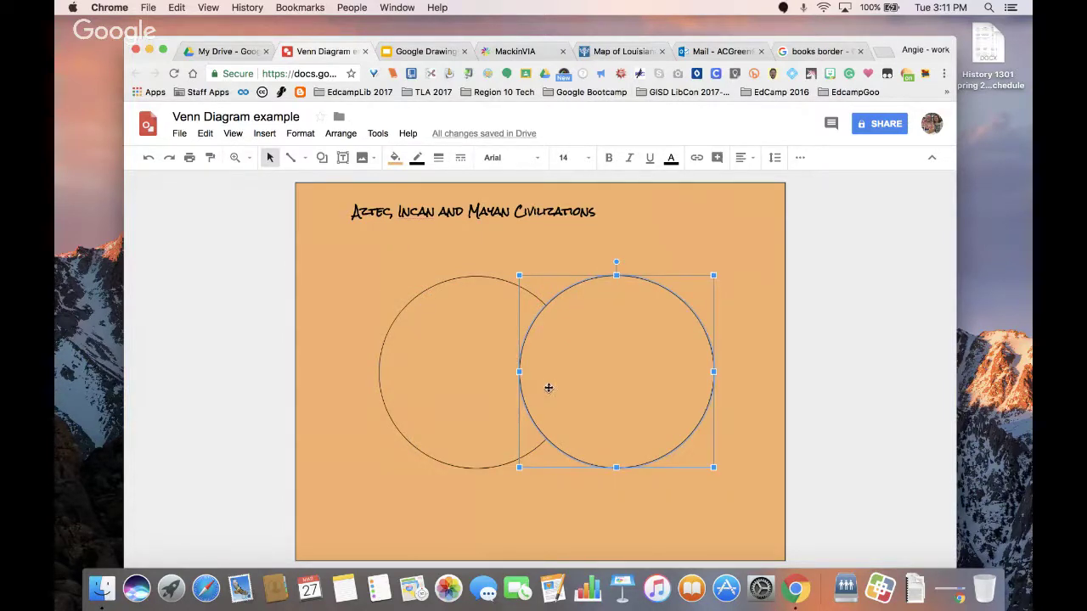
pyautogui.click(478, 416)
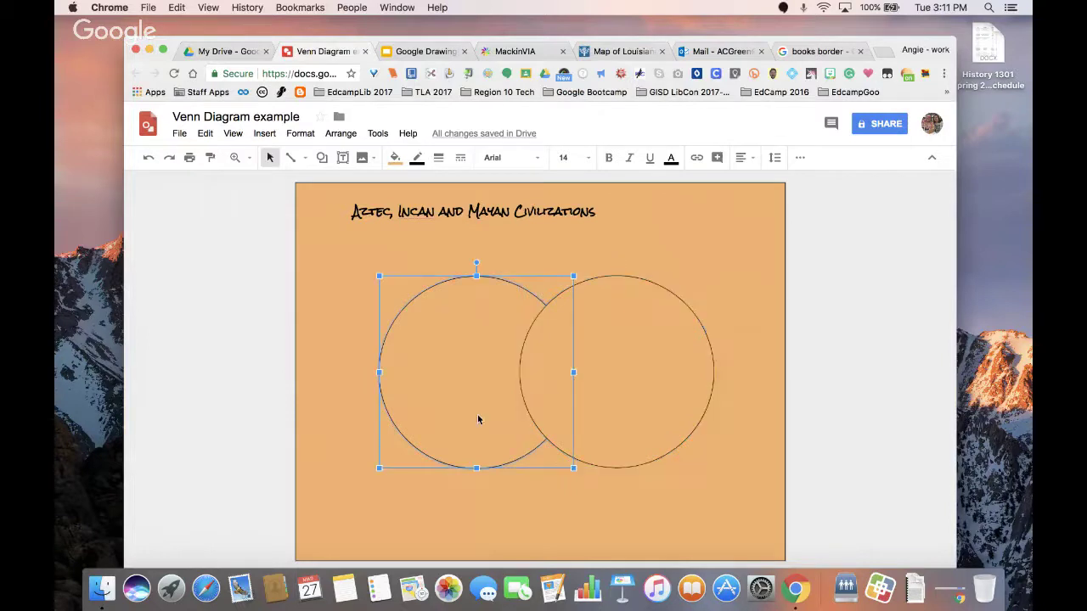
pyautogui.click(538, 466)
pyautogui.rightClick(538, 466)
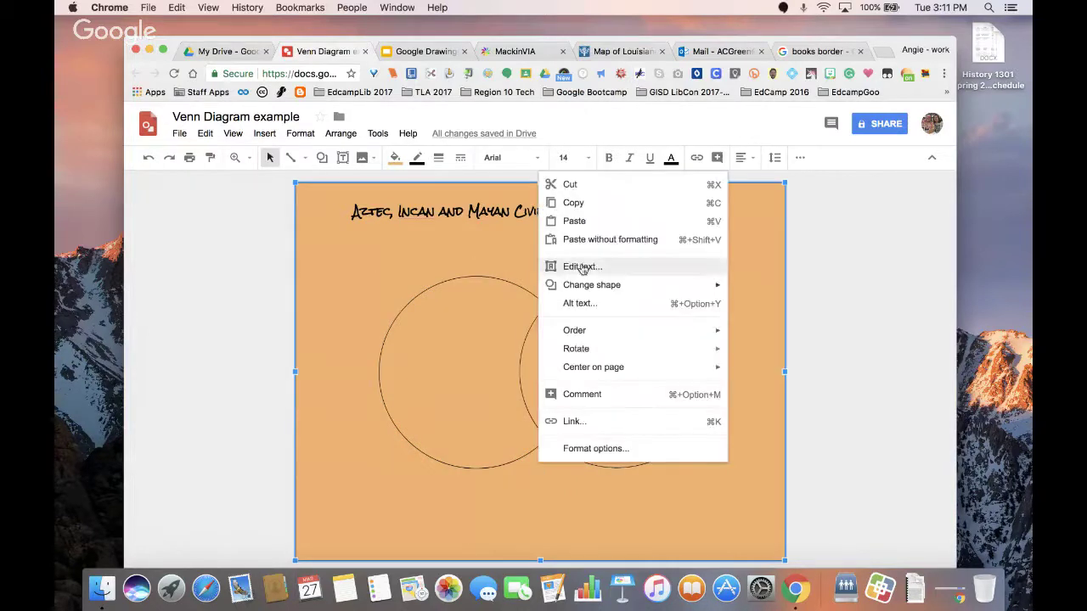
pyautogui.click(576, 221)
pyautogui.moveTo(578, 341); pyautogui.dragTo(490, 424)
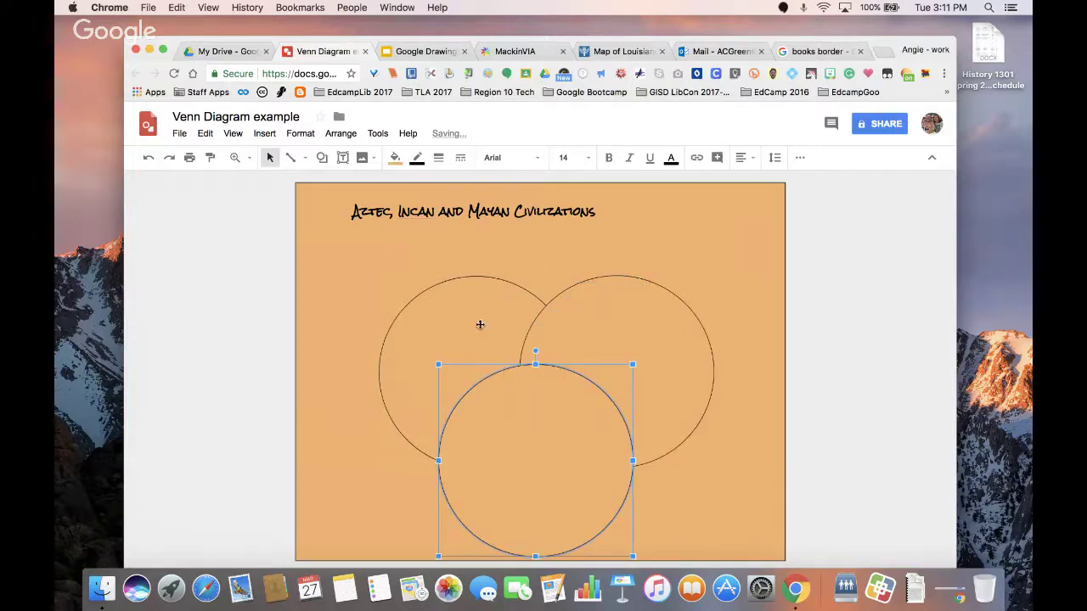
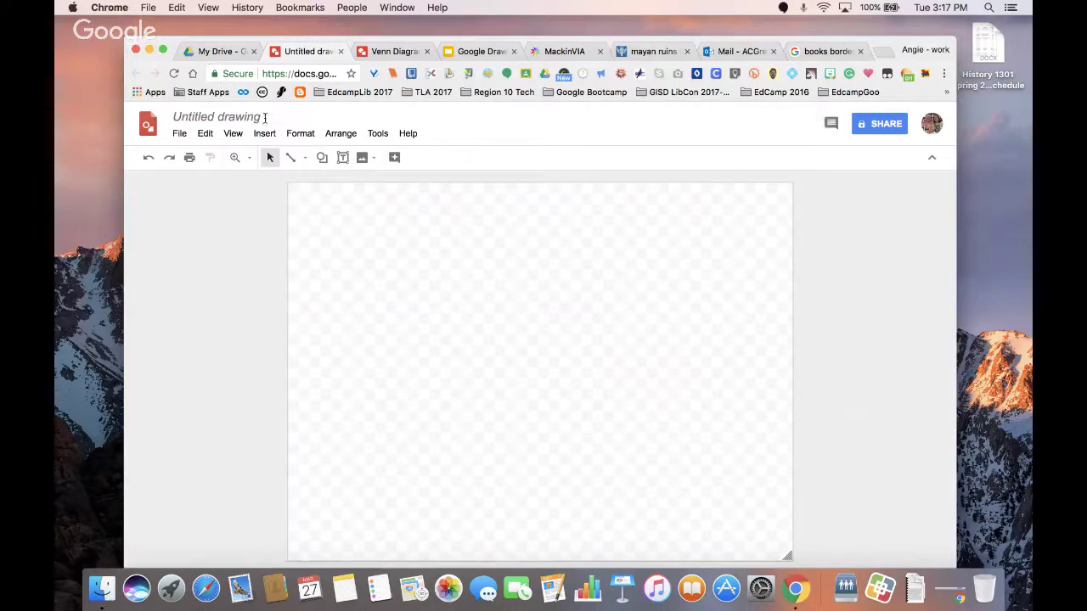
# - Try to name the blank drawing "One Pager example"
pyautogui.write('One')
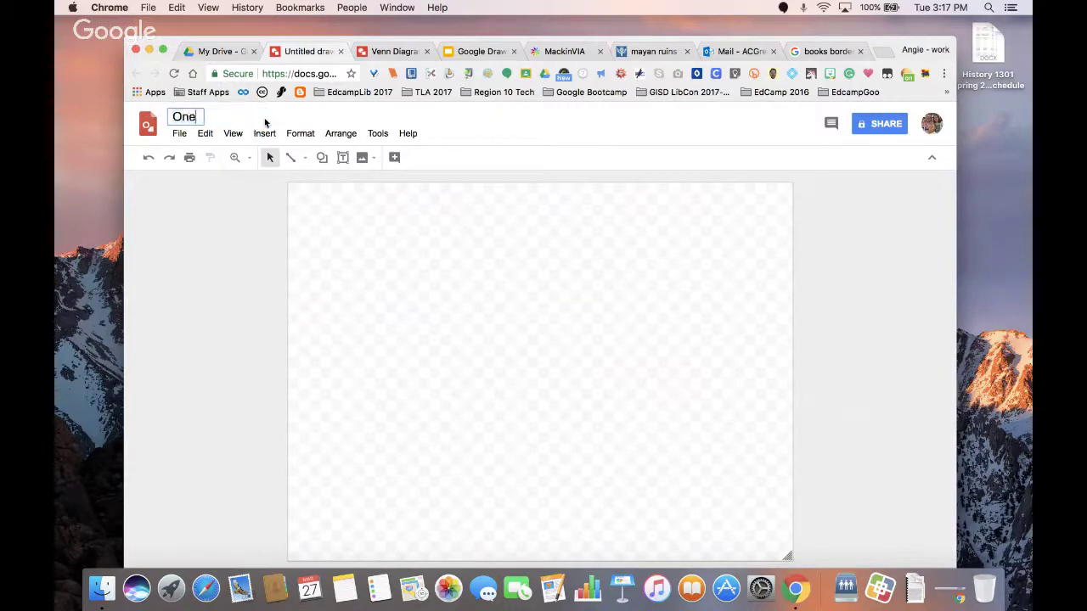
pyautogui.write(' Pager example')
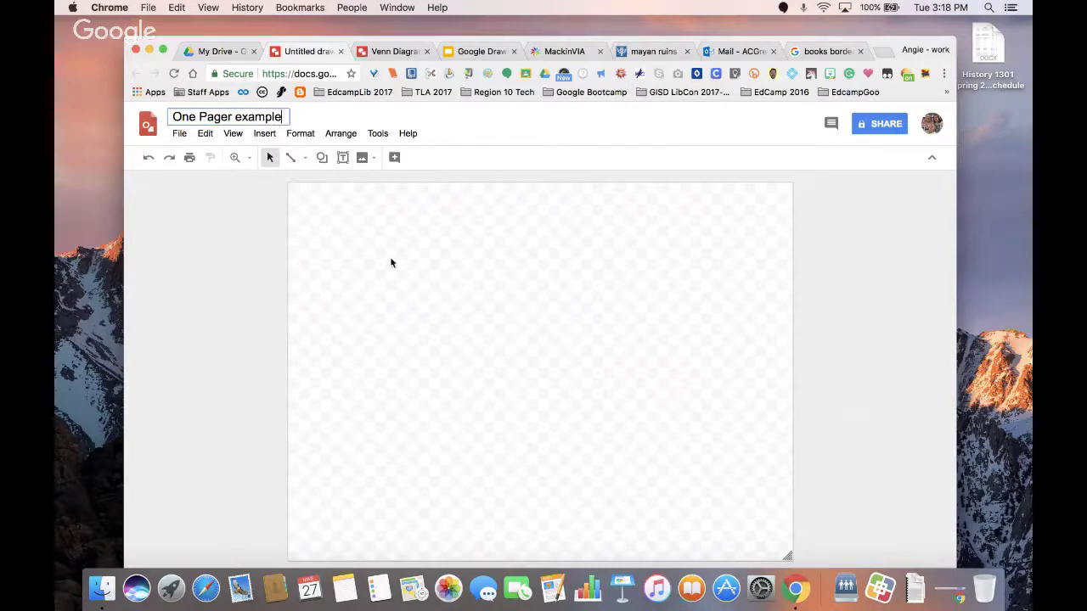
pyautogui.press('Return')
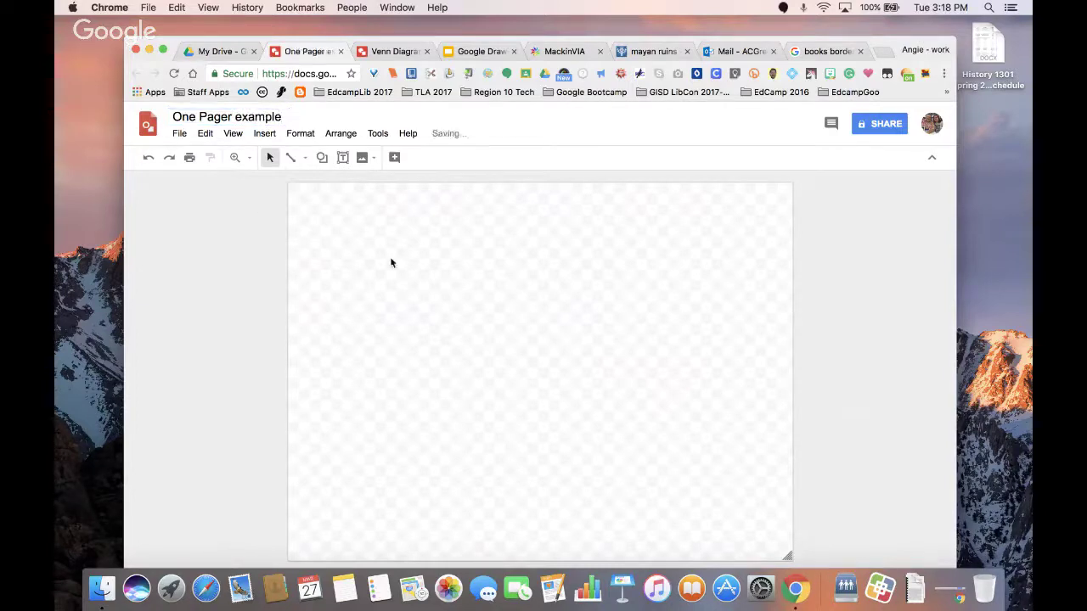
# - Set the blank drawing's page to a custom size of 11 × 8.5 inches
pyautogui.rightClick(473, 356)
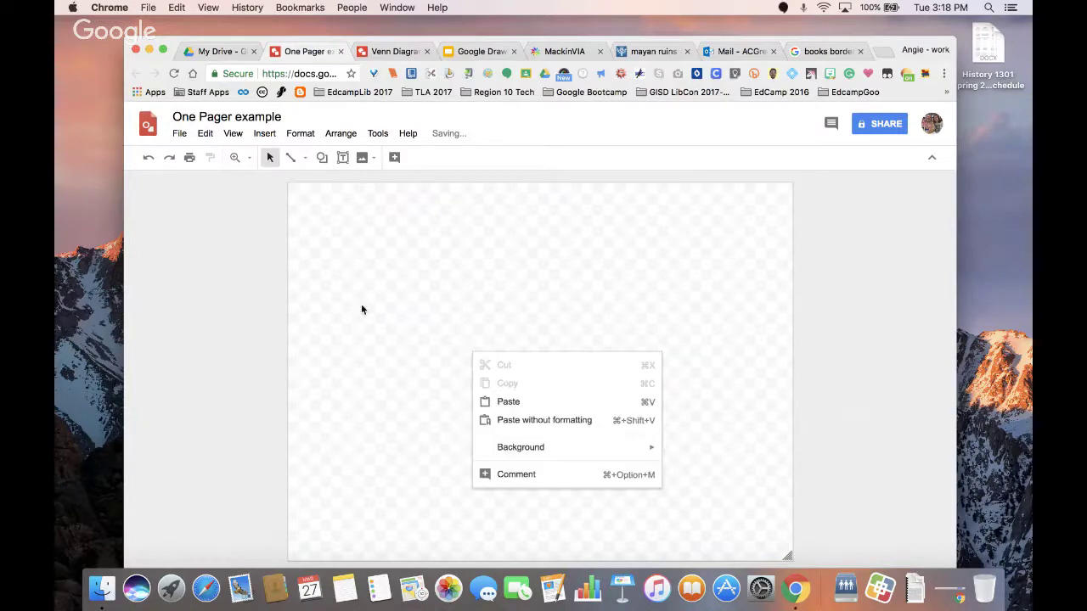
pyautogui.click(179, 133)
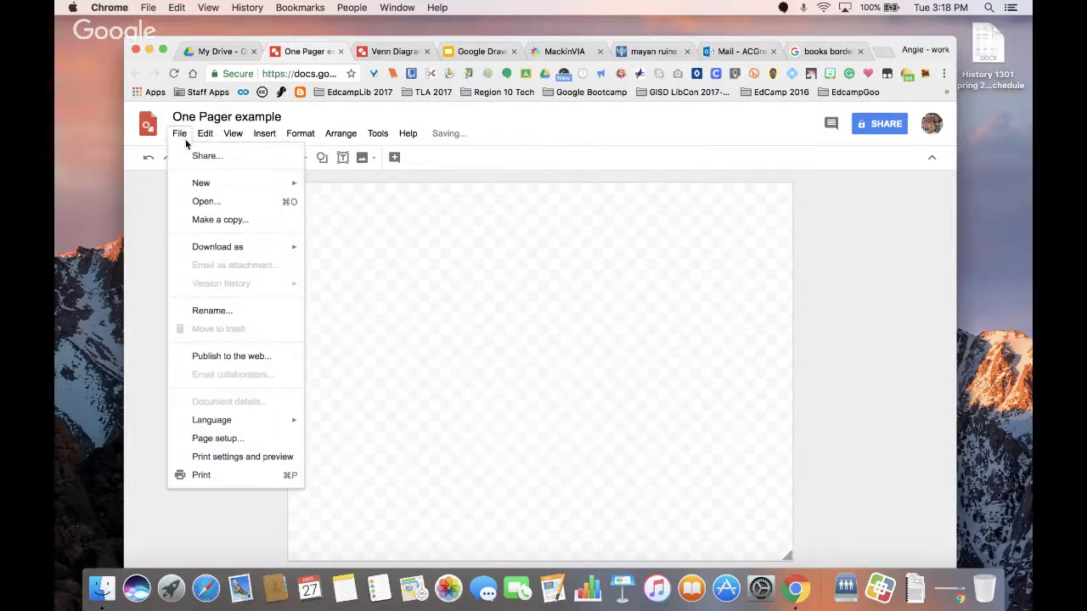
pyautogui.click(230, 440)
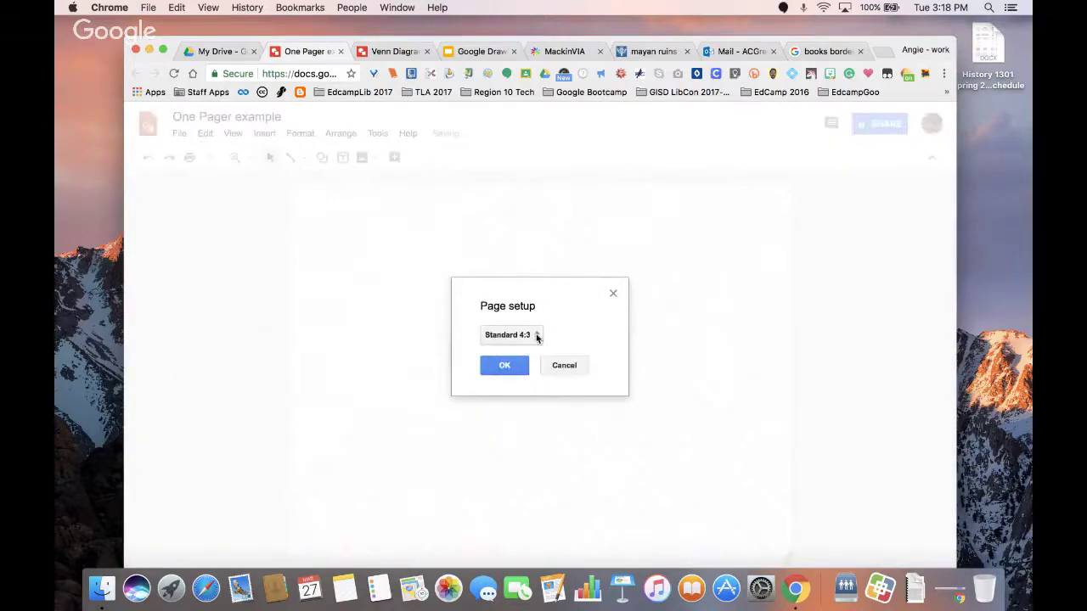
pyautogui.click(537, 337)
pyautogui.click(526, 391)
pyautogui.moveTo(503, 361); pyautogui.dragTo(481, 359)
pyautogui.write('11')
pyautogui.moveTo(556, 362); pyautogui.dragTo(540, 363)
pyautogui.write('8.')
pyautogui.click(513, 393)
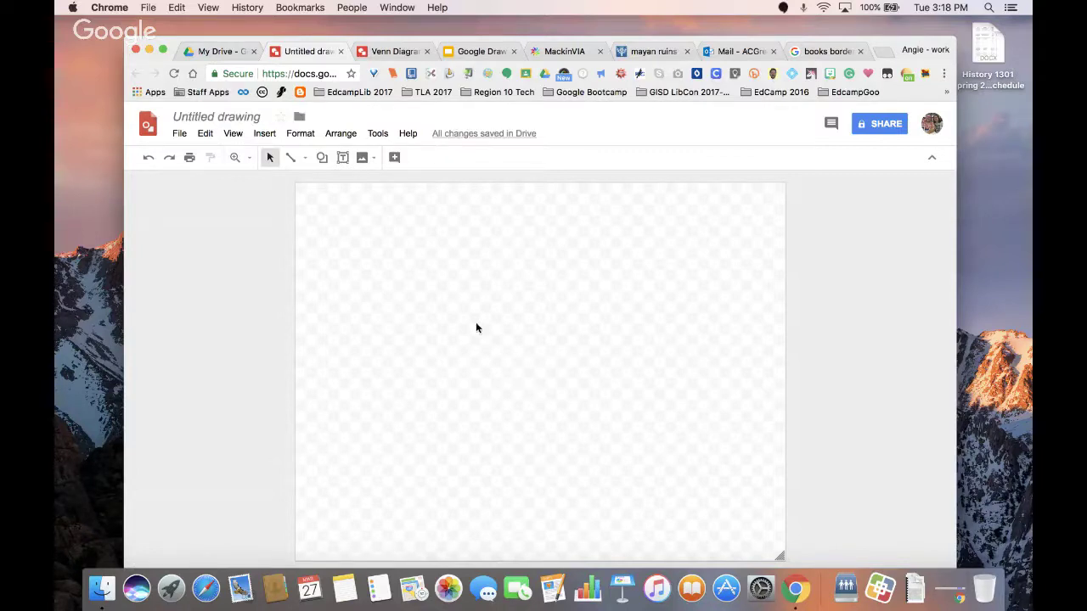
# - Rename the untitled drawing as "One Pager example"
pyautogui.click(251, 117)
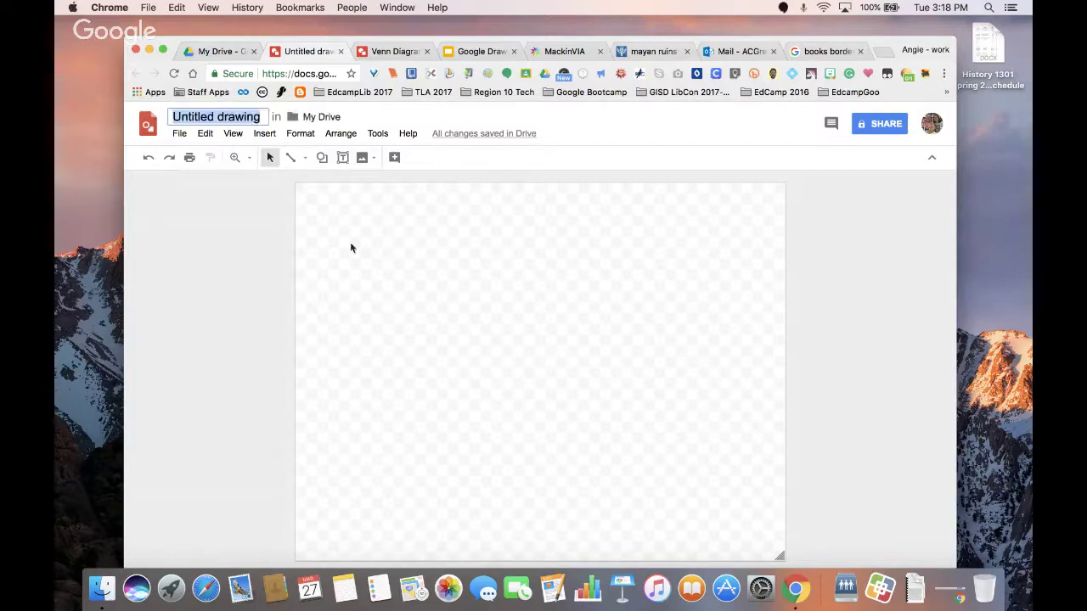
pyautogui.write('One')
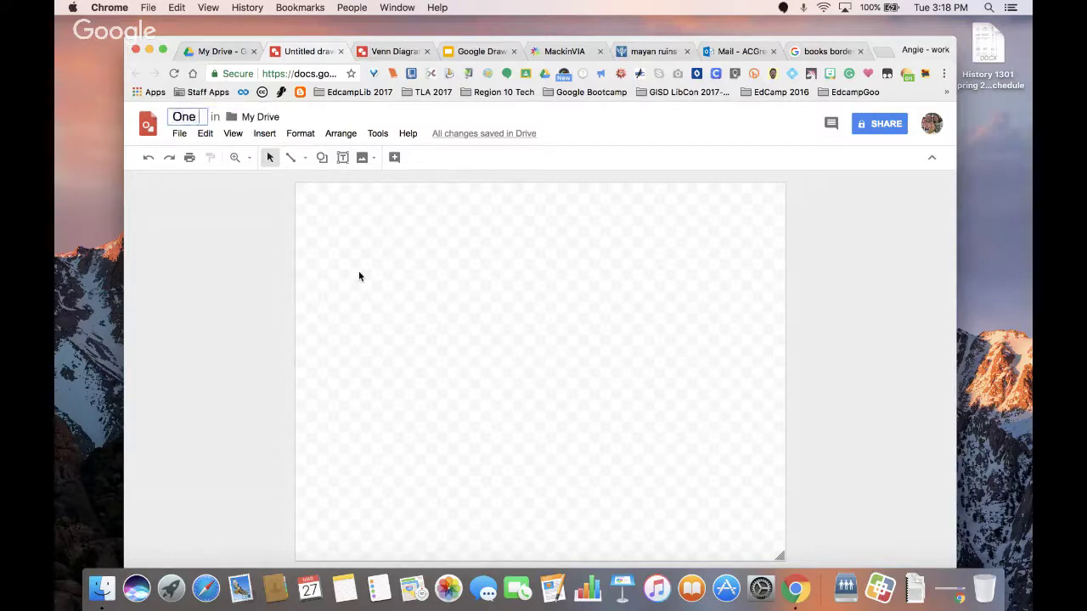
pyautogui.write(' Pager')
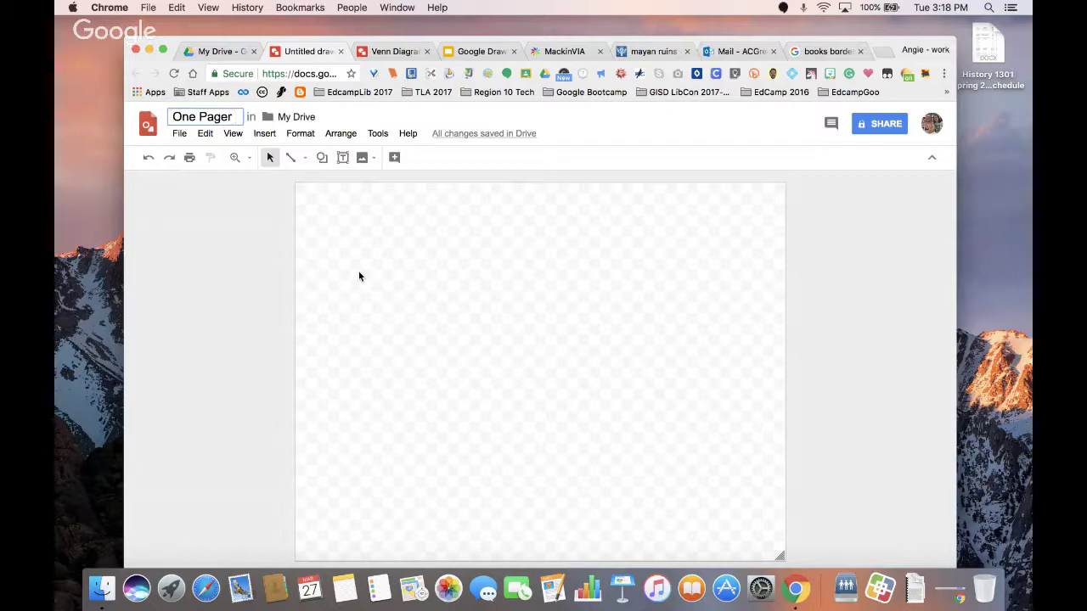
pyautogui.write(' example')
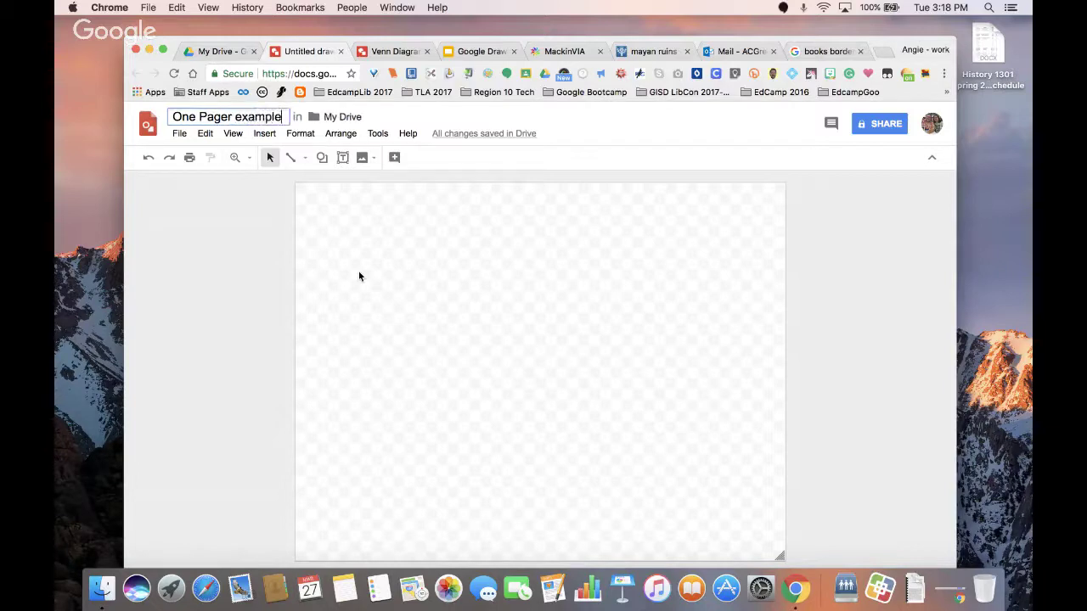
pyautogui.press('Return')
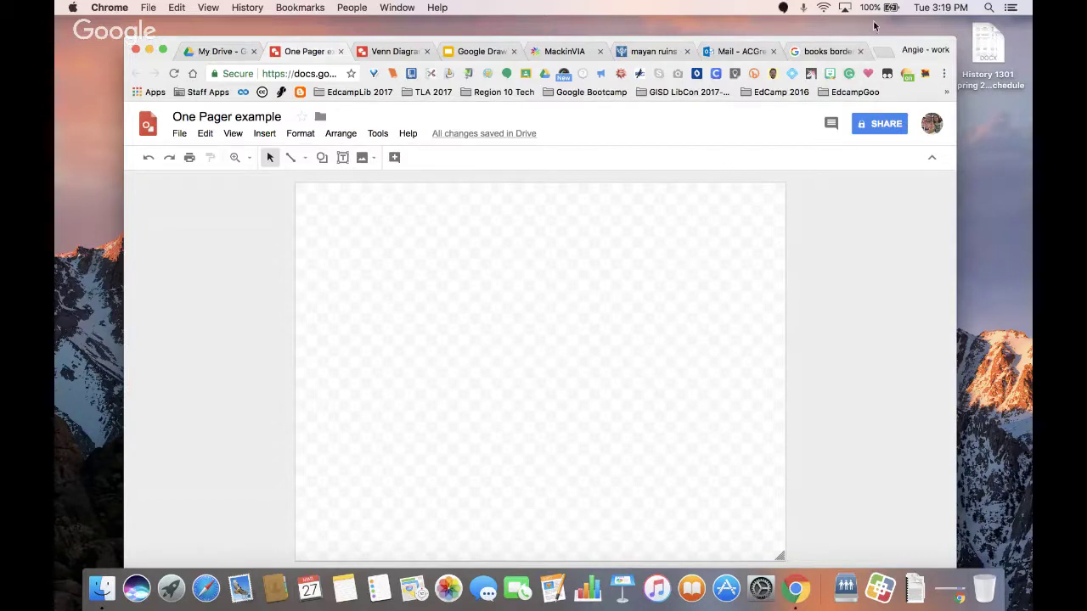
# - Copy the books border image from the image search results and paste it into the One Pager example drawing
pyautogui.click(825, 53)
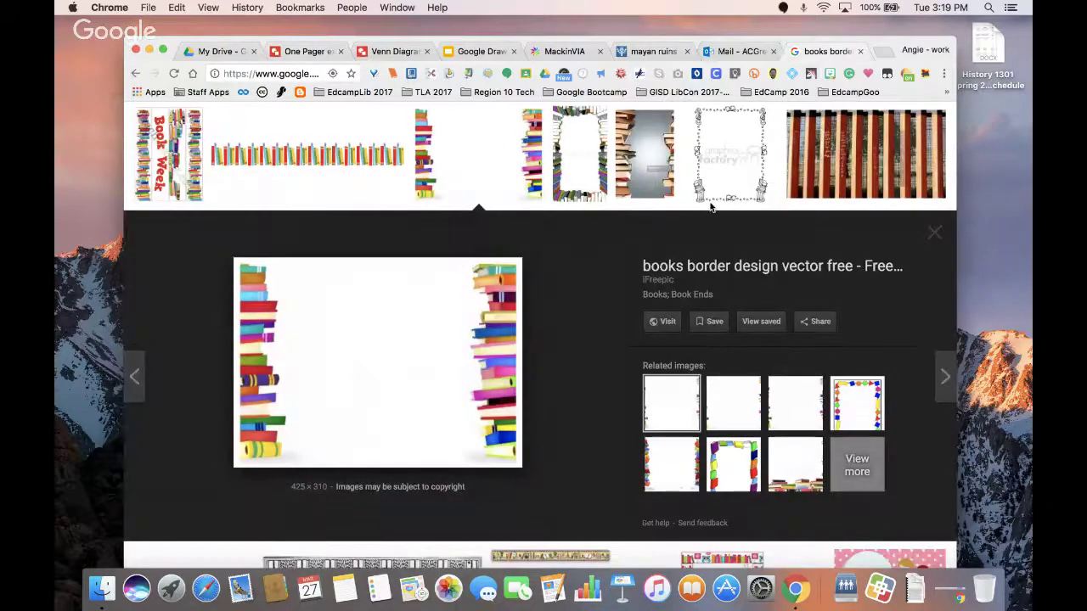
pyautogui.rightClick(373, 395)
pyautogui.click(409, 444)
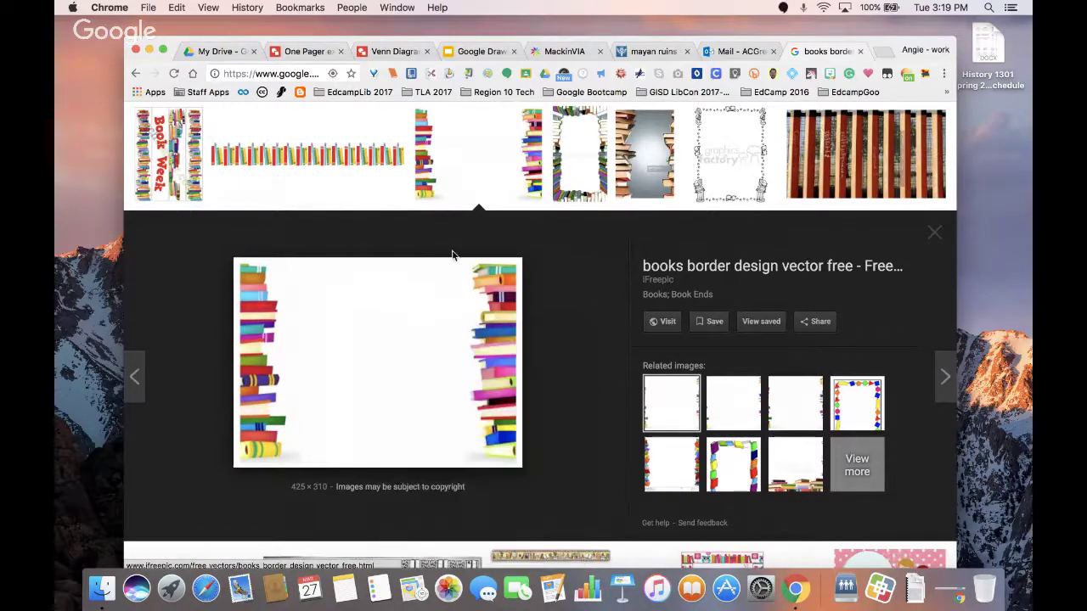
pyautogui.click(306, 52)
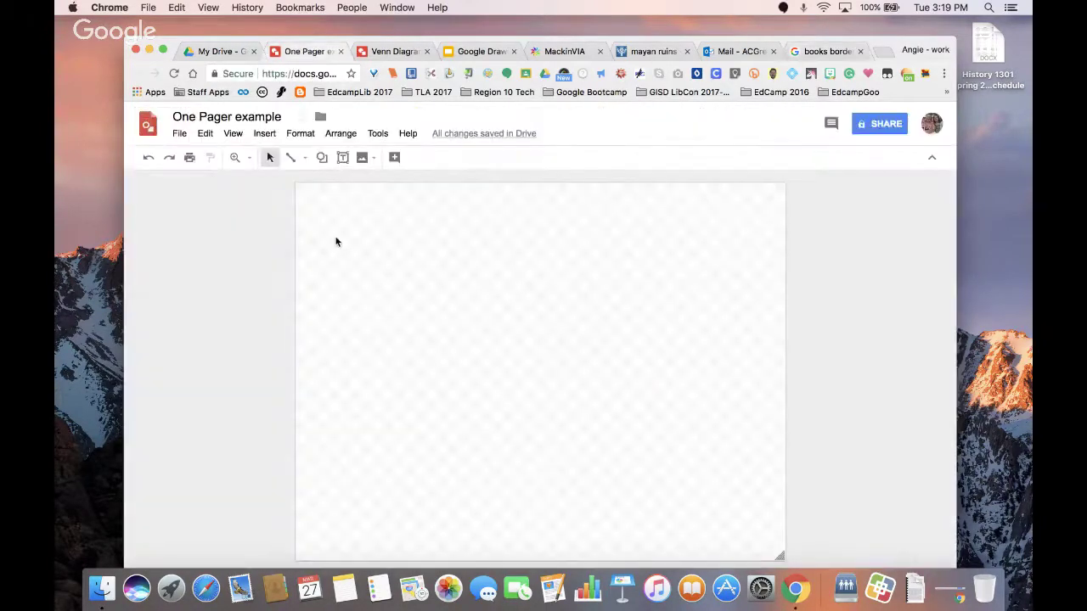
pyautogui.rightClick(336, 242)
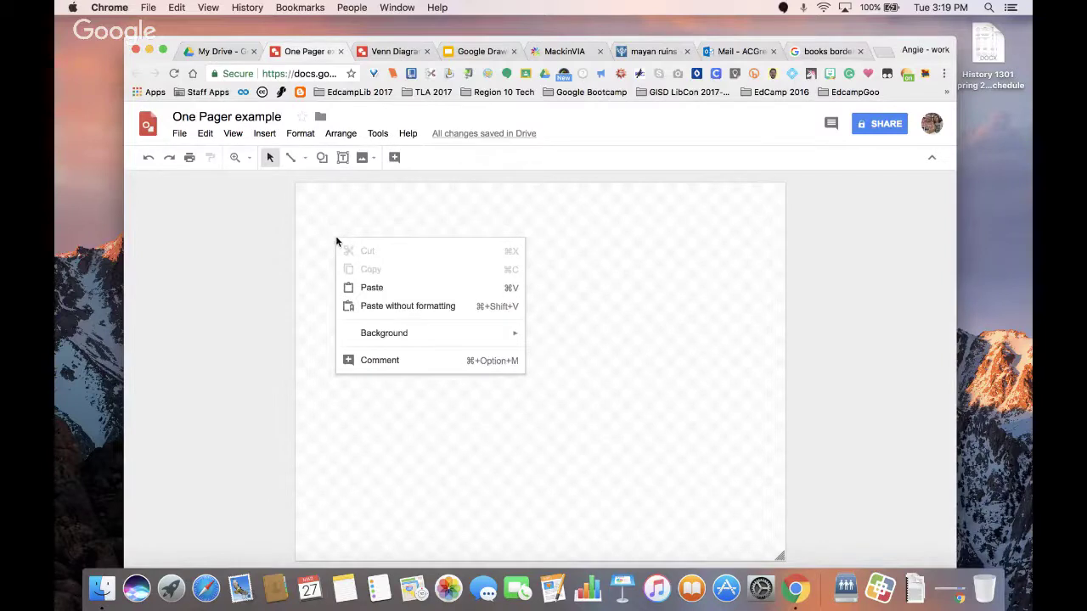
pyautogui.click(372, 284)
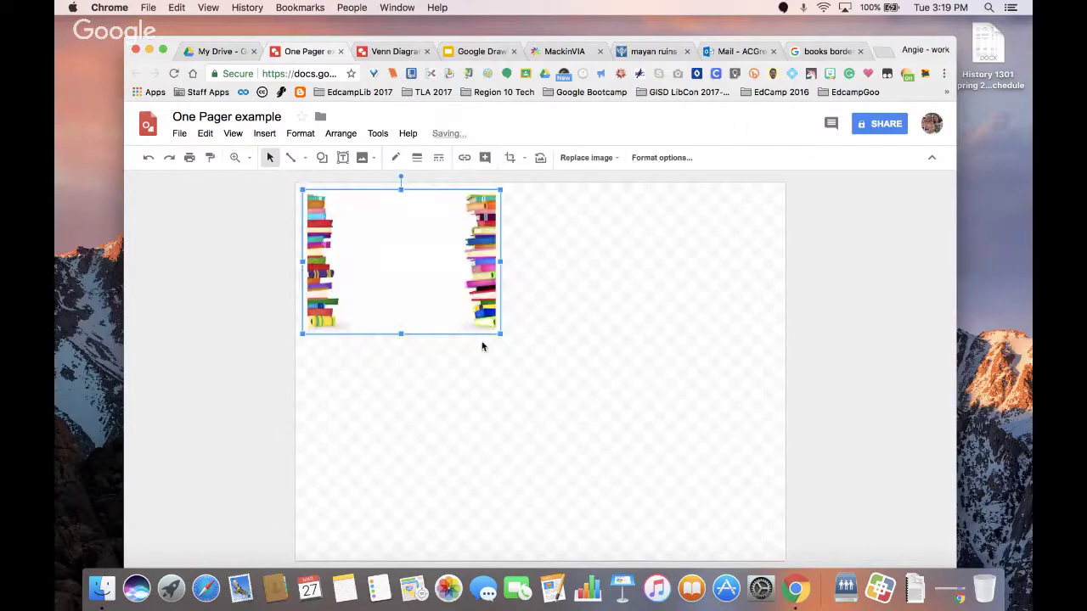
# - Enlarge the pasted books border and stretch its edges until it nearly fills the whole page
pyautogui.moveTo(506, 339); pyautogui.dragTo(543, 561)
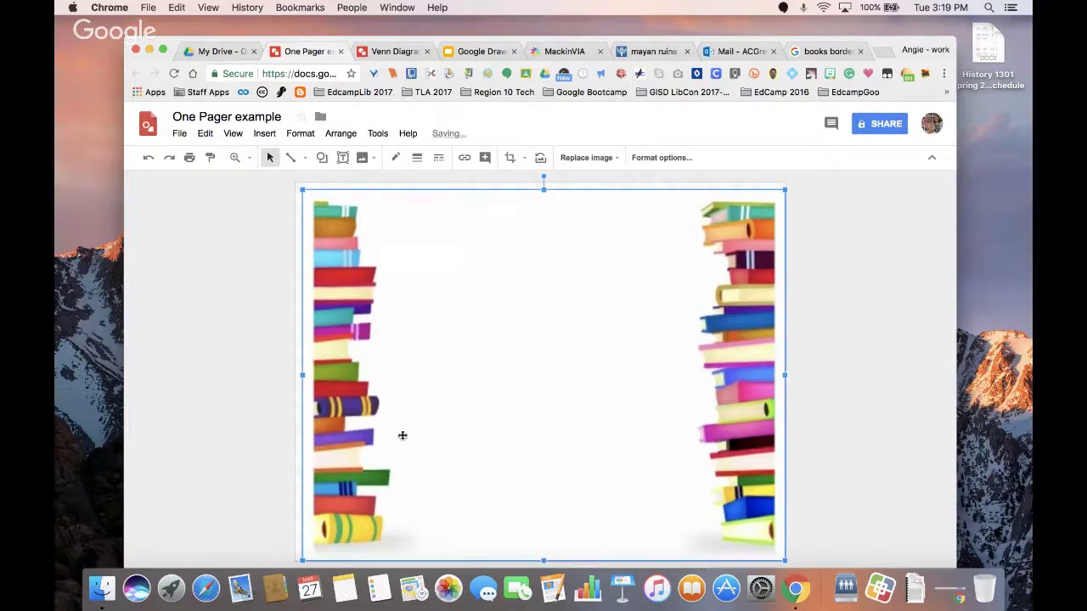
pyautogui.moveTo(301, 372); pyautogui.dragTo(297, 374)
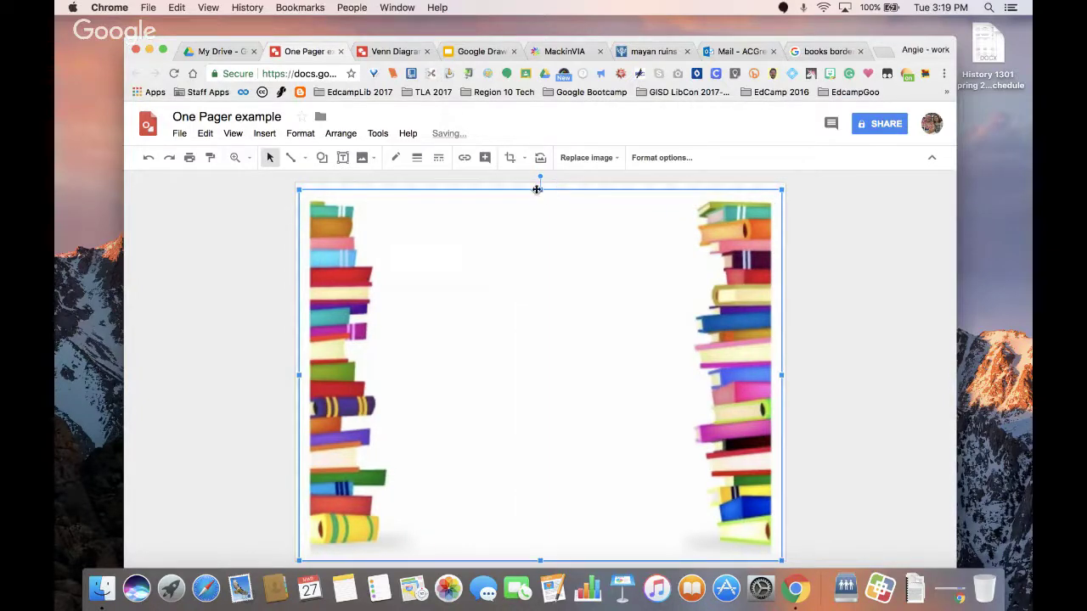
pyautogui.moveTo(540, 185); pyautogui.dragTo(540, 182)
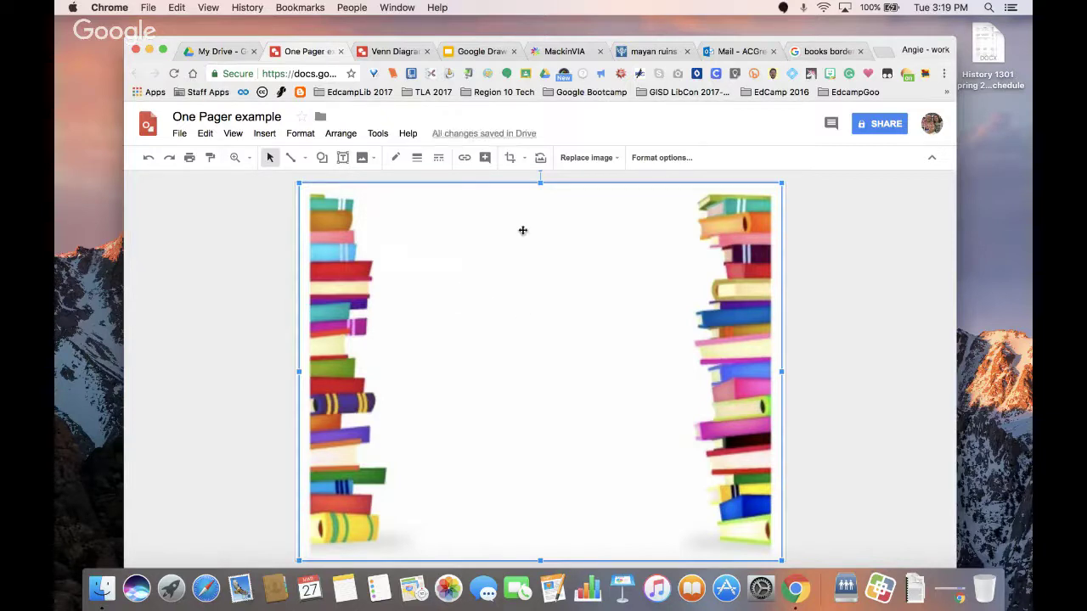
# - Draw a text box over the entire books border image and fill it with cyan
pyautogui.click(343, 160)
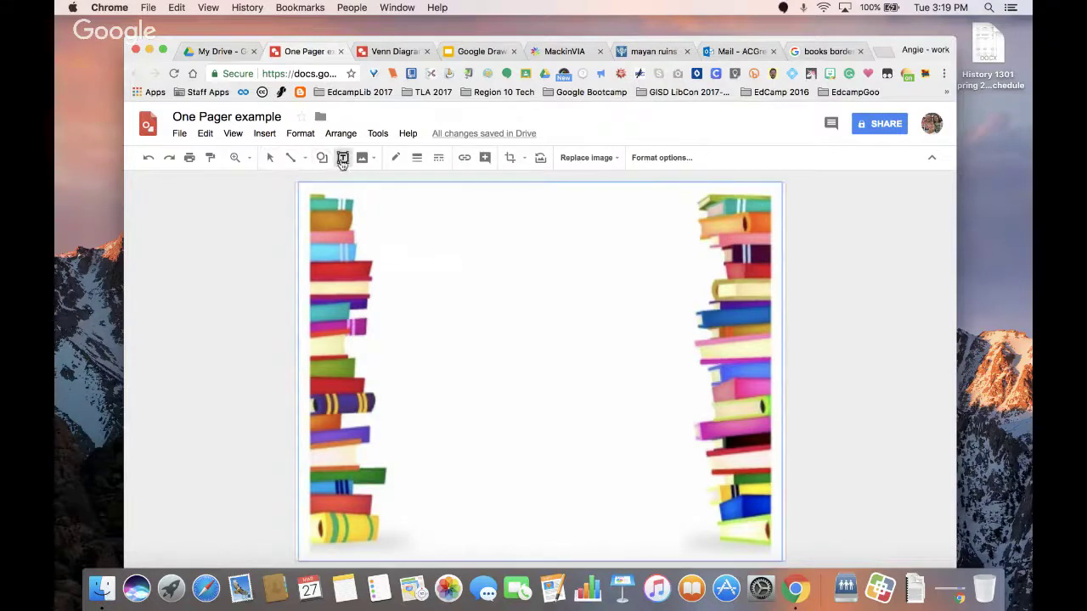
pyautogui.moveTo(299, 187); pyautogui.dragTo(780, 561)
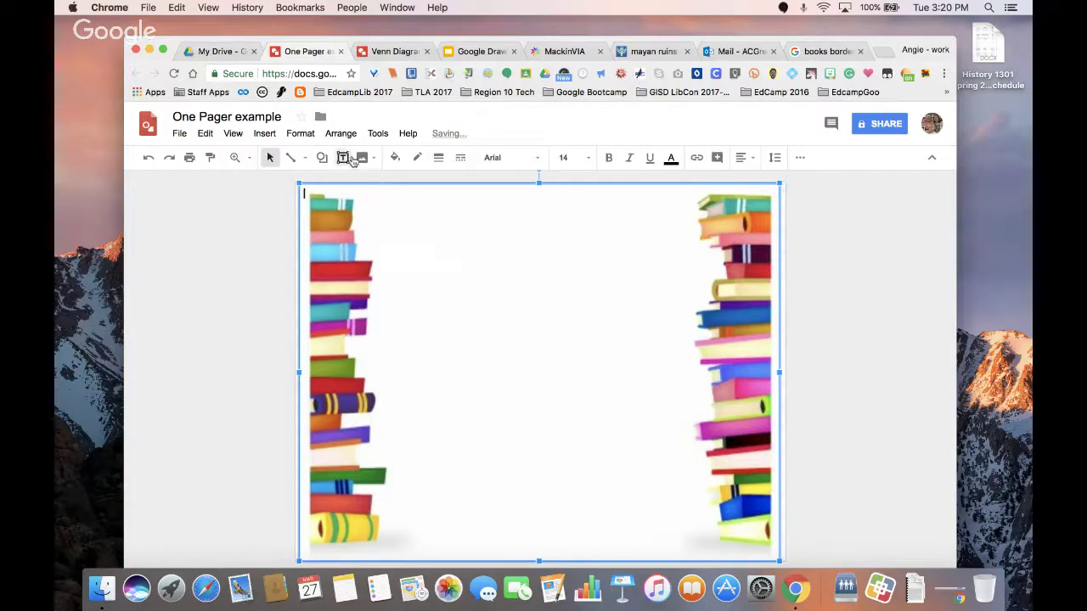
pyautogui.click(394, 158)
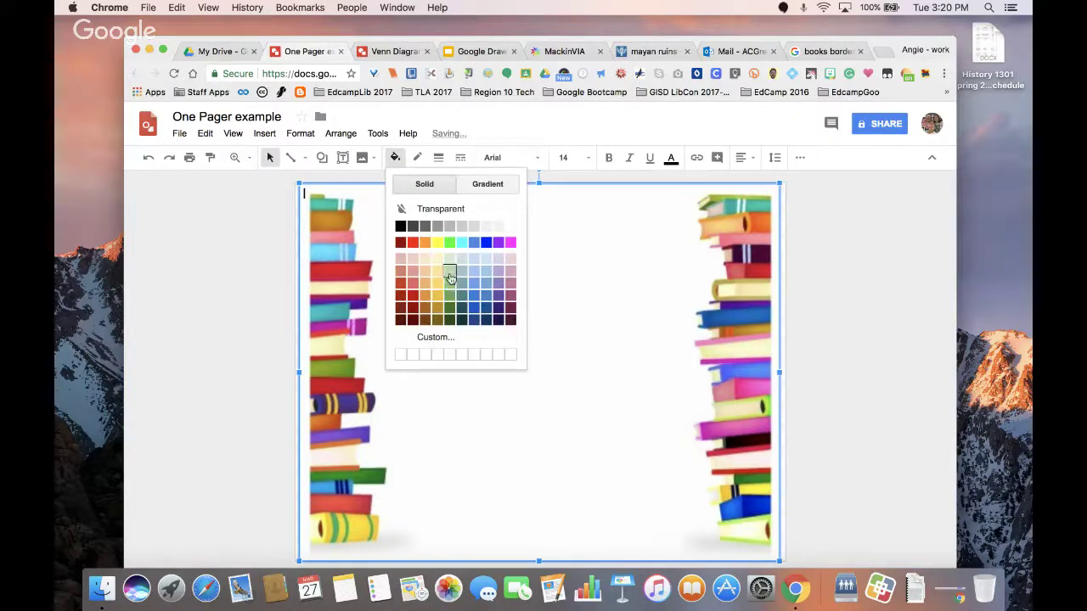
pyautogui.click(461, 243)
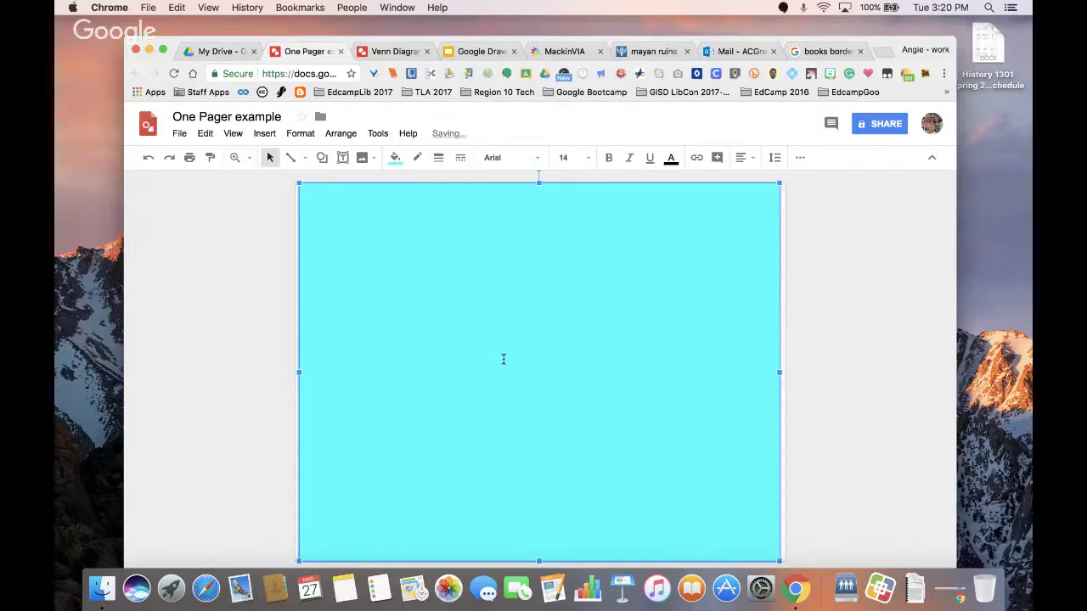
# - Make the cyan fill mostly transparent with a custom colour so the books show through
pyautogui.click(399, 161)
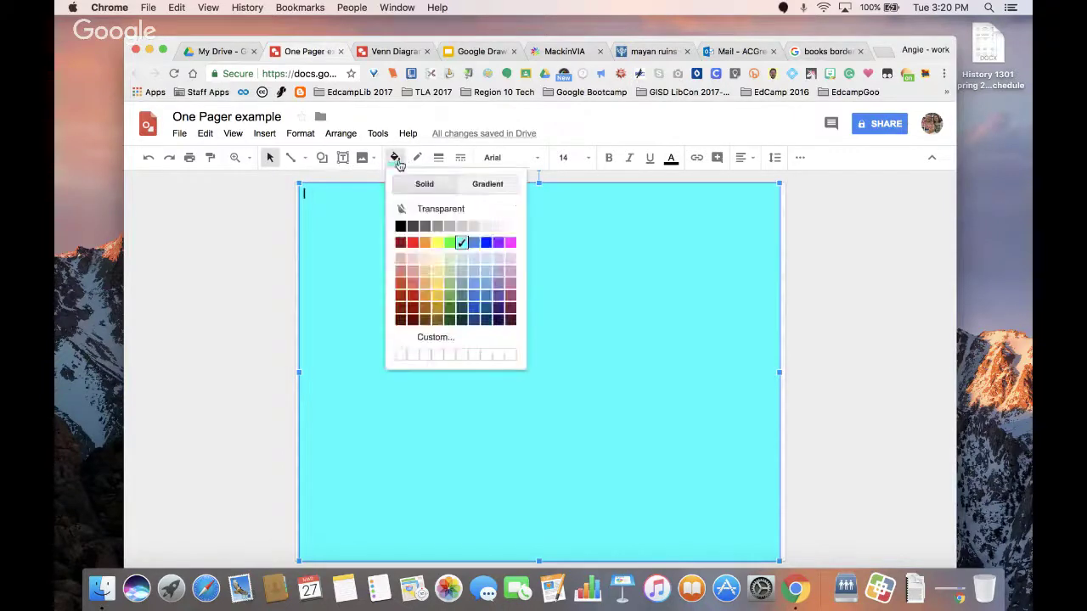
pyautogui.click(425, 337)
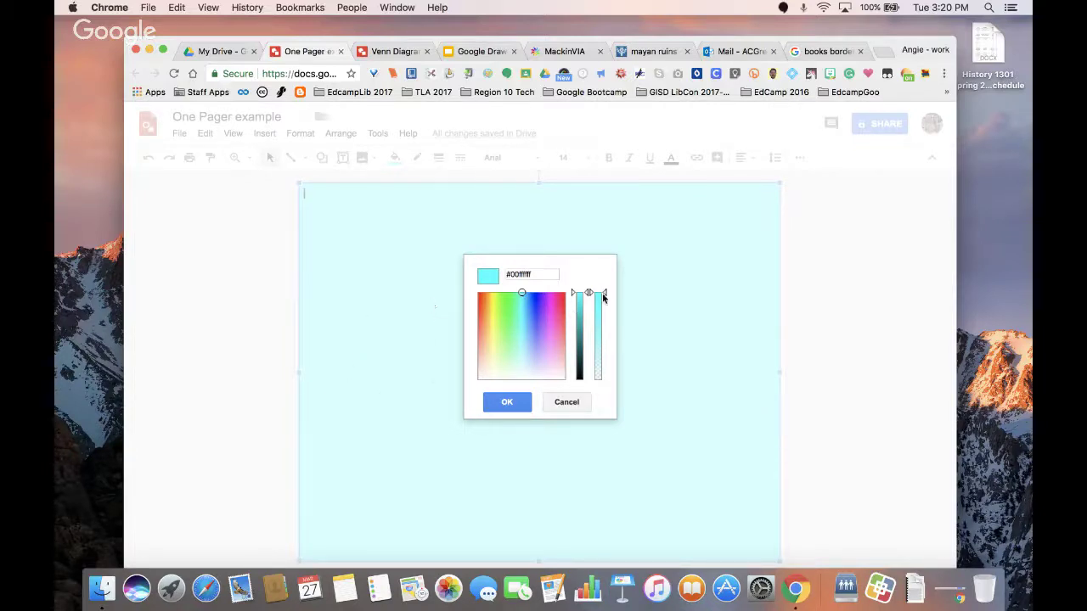
pyautogui.moveTo(604, 294); pyautogui.dragTo(605, 362)
pyautogui.click(510, 405)
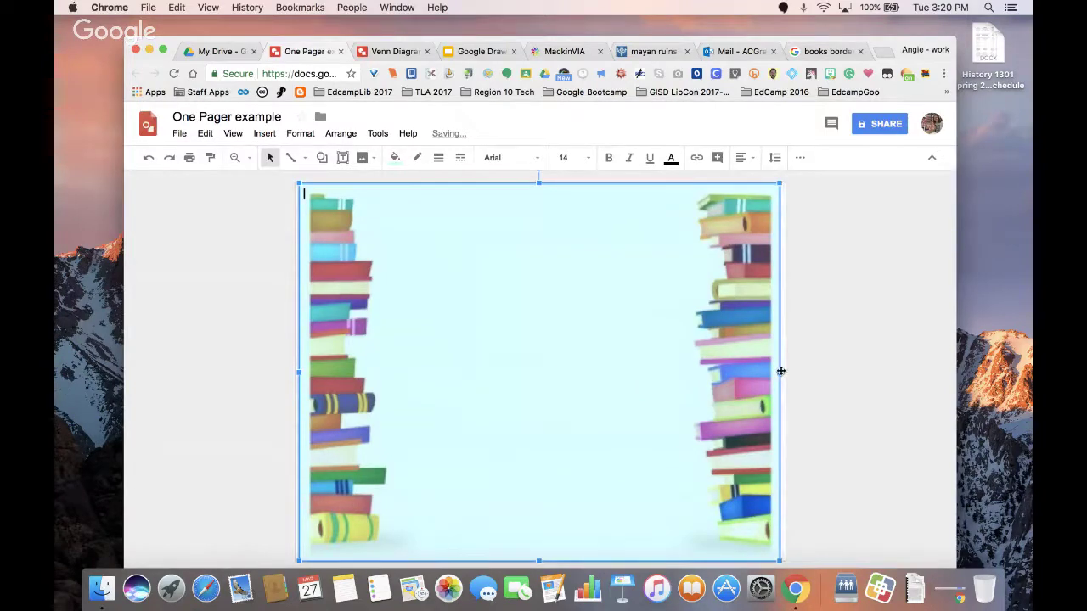
# - Widen the tinted text box on both sides so it reaches the page's side edges
pyautogui.moveTo(781, 371); pyautogui.dragTo(782, 371)
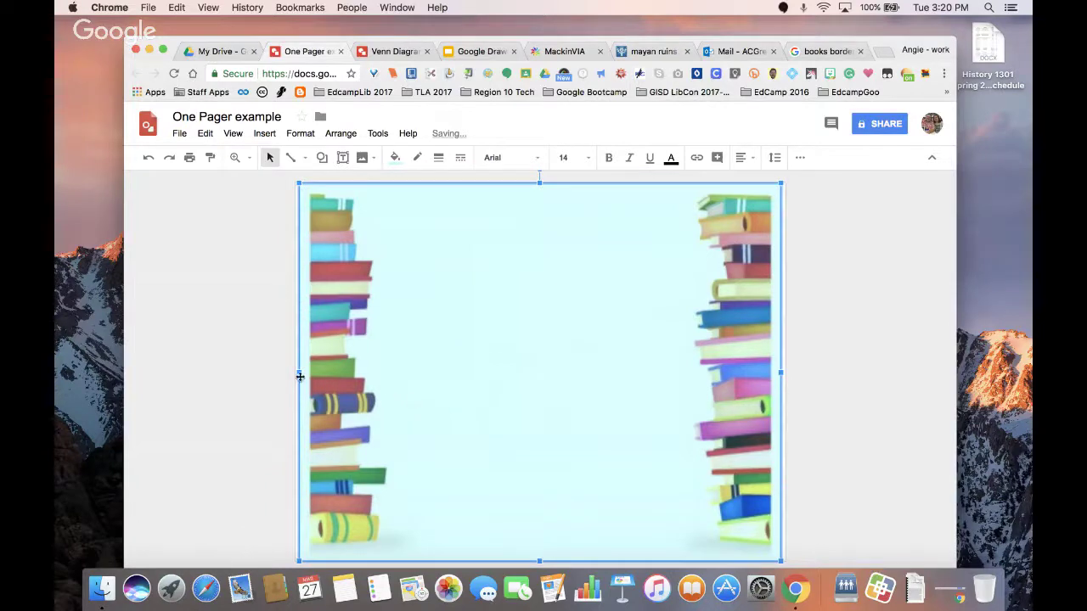
pyautogui.moveTo(298, 372); pyautogui.dragTo(294, 372)
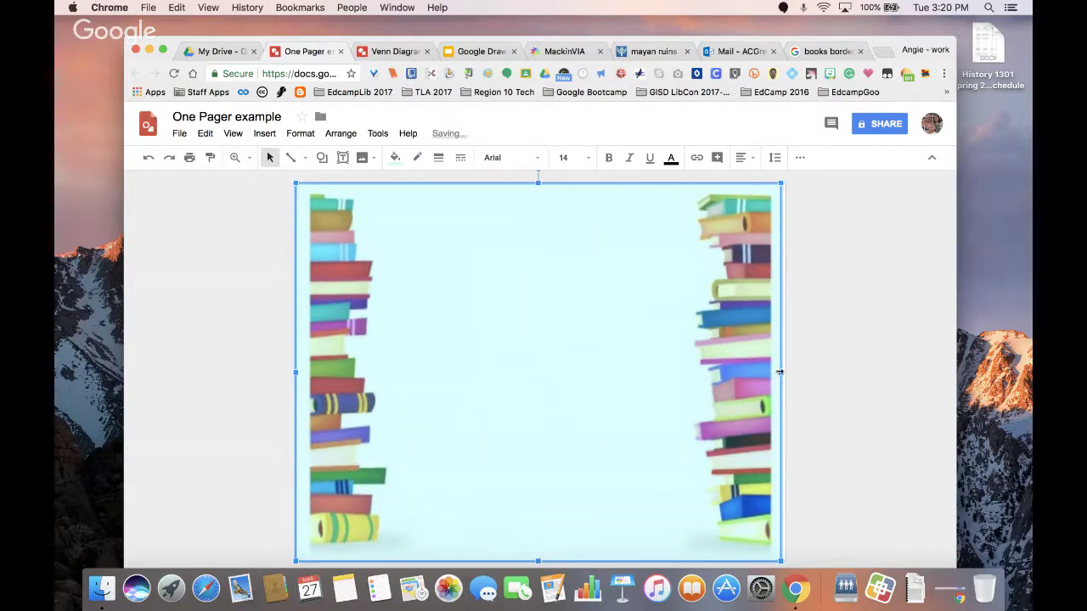
pyautogui.moveTo(781, 372); pyautogui.dragTo(786, 372)
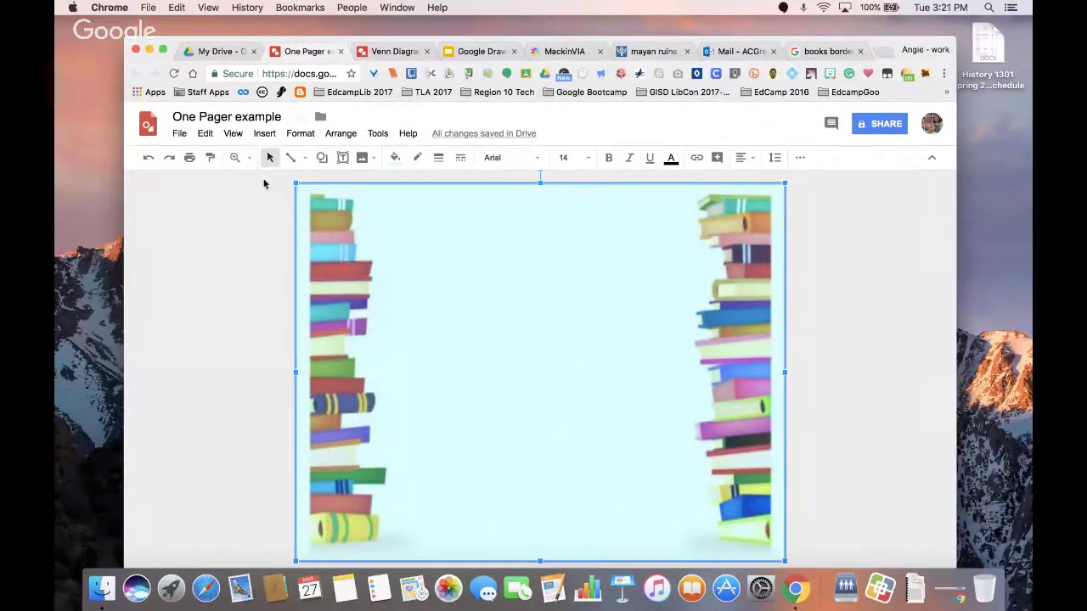
# - Add a centred text box reading "All About Me!" between the tops of the book stacks, and open the title's font size choices
pyautogui.click(343, 157)
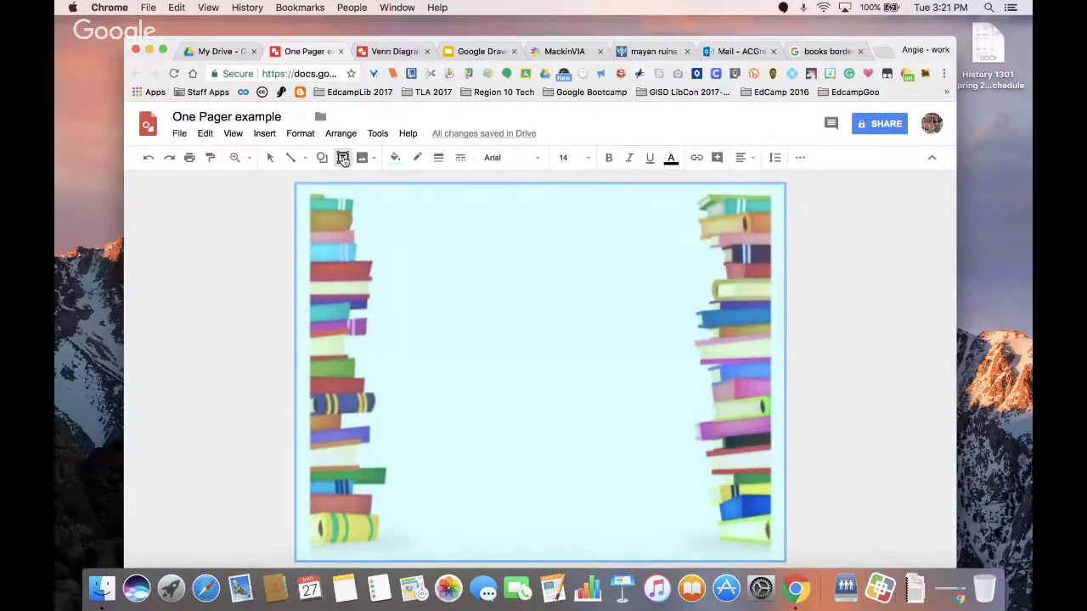
pyautogui.moveTo(374, 203); pyautogui.dragTo(701, 252)
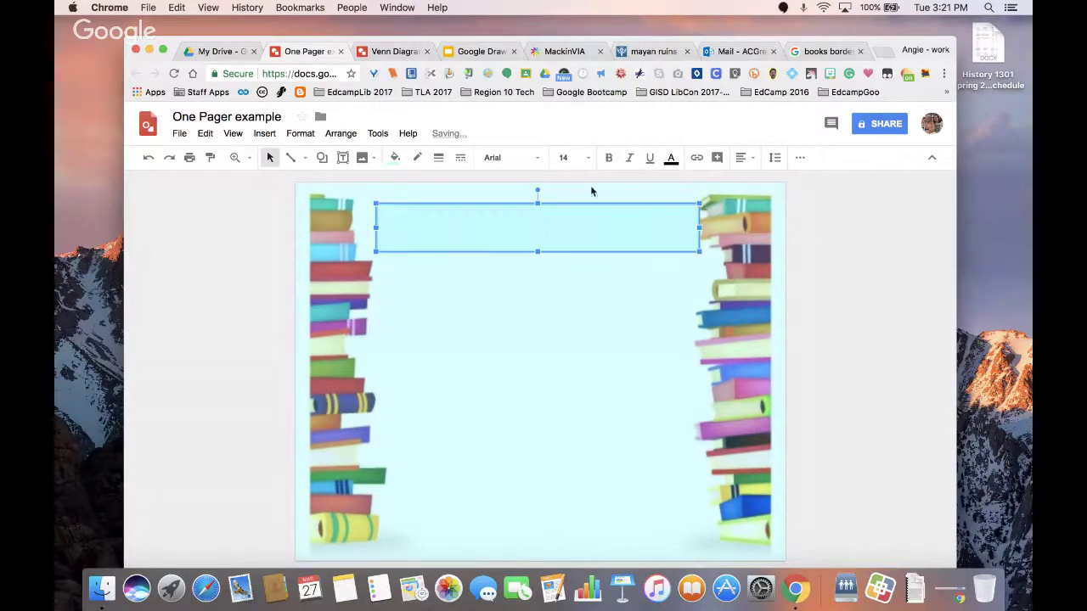
pyautogui.click(742, 158)
pyautogui.click(762, 179)
pyautogui.write('All A')
pyautogui.write('bout Me!')
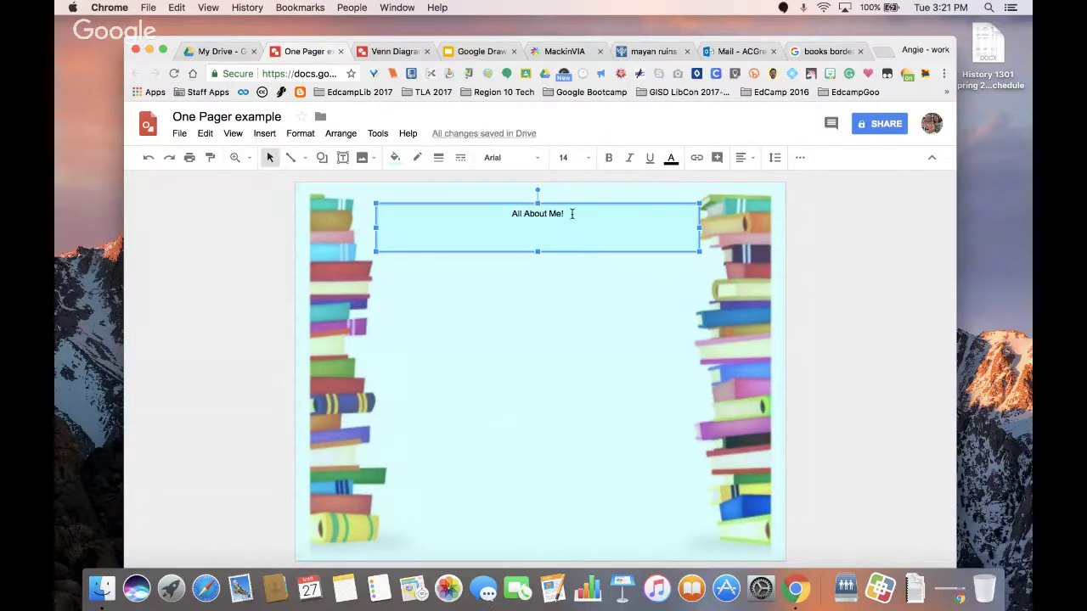
pyautogui.moveTo(567, 214); pyautogui.dragTo(510, 213)
pyautogui.click(588, 157)
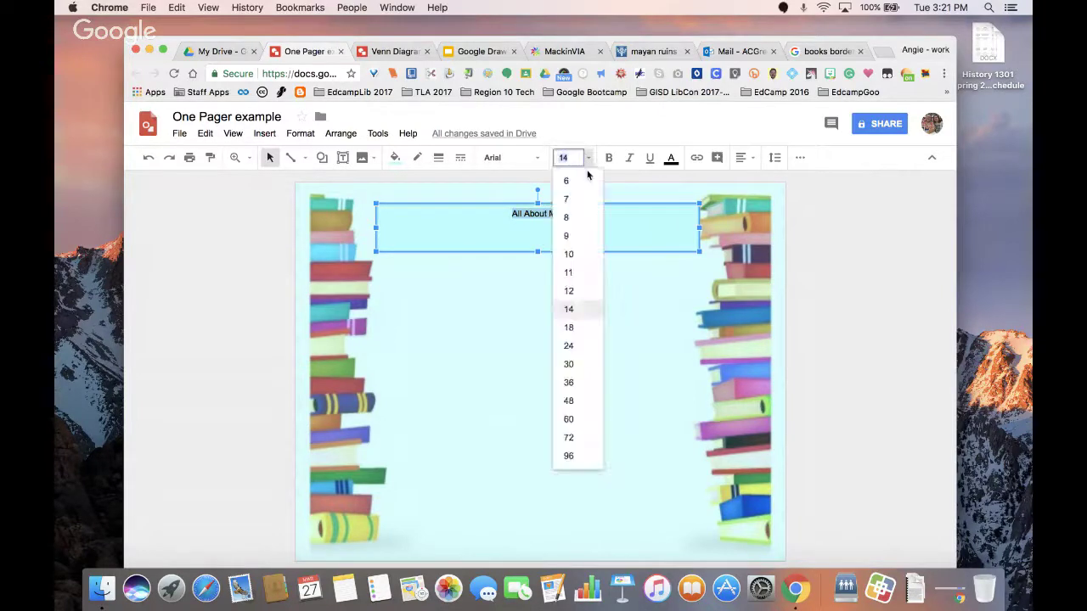
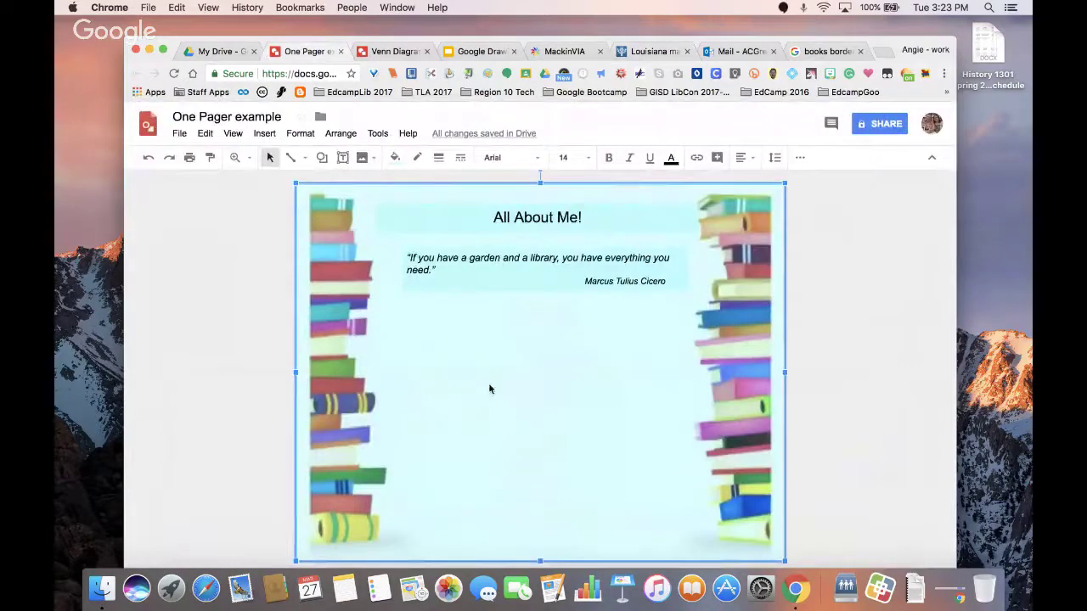
# - Paste the copied Louisiana map, shrink it to about half its width, and place it below the quote beside the right book stack
pyautogui.rightClick(488, 383)
pyautogui.click(525, 162)
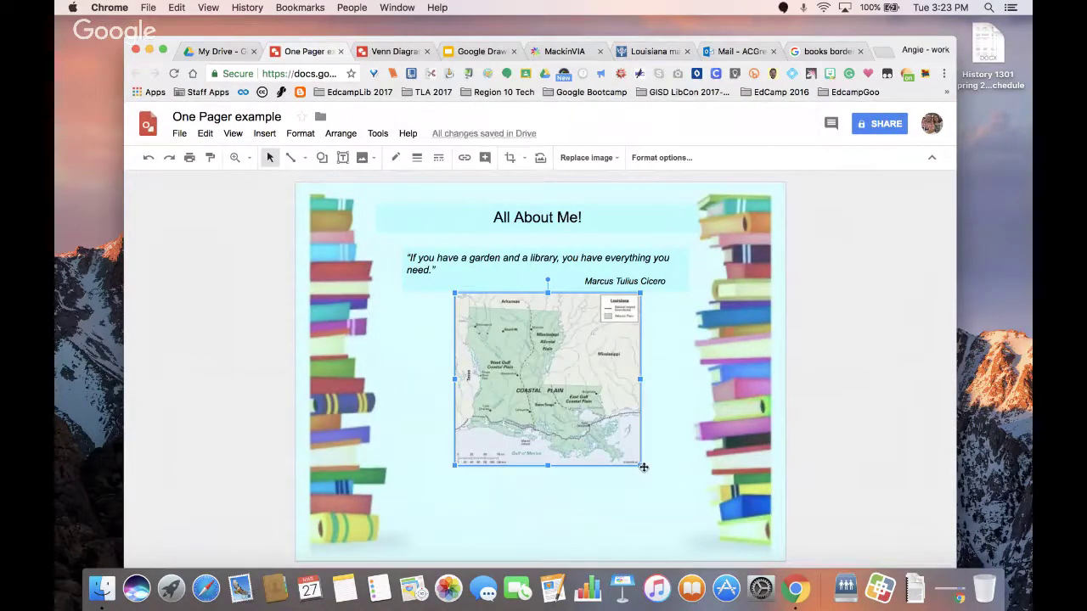
pyautogui.moveTo(640, 465); pyautogui.dragTo(542, 387)
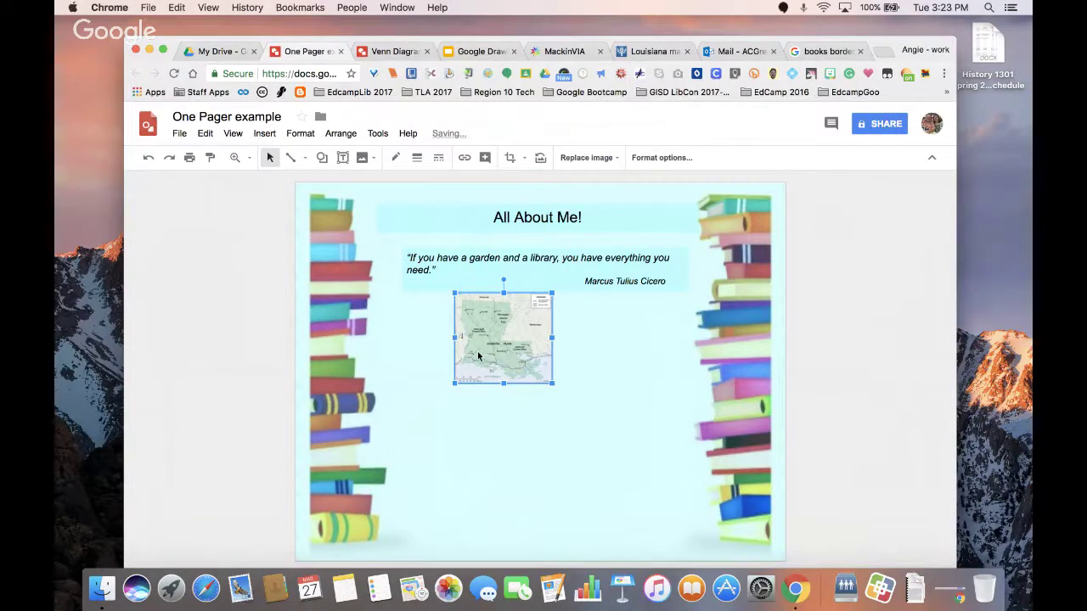
pyautogui.moveTo(475, 356); pyautogui.dragTo(607, 369)
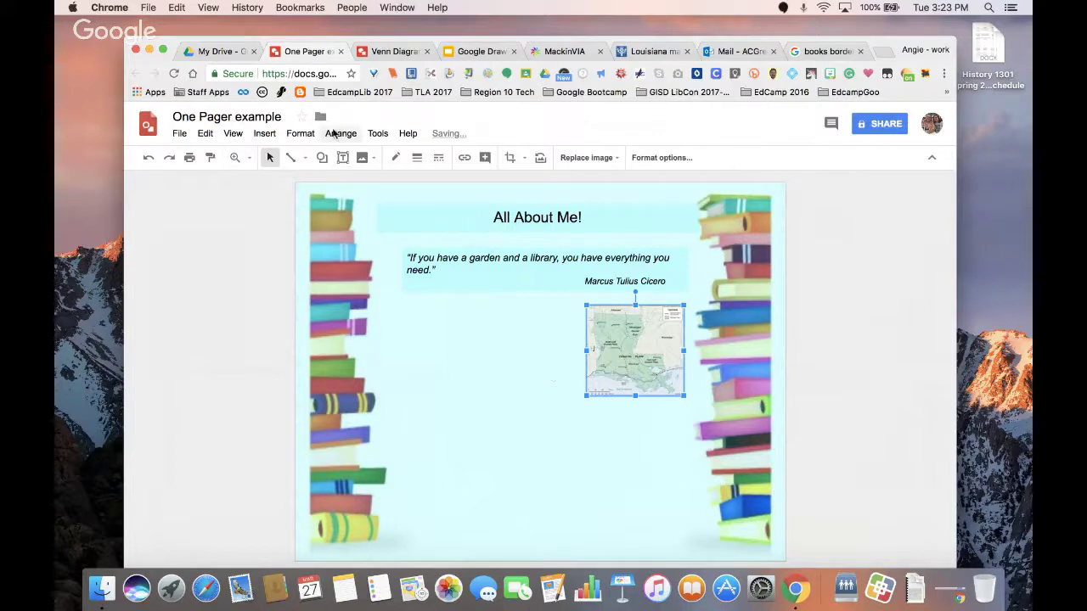
# - Draw a left-pointing block arrow over the Louisiana map and rotate it so its head tilts down toward southern Louisiana
pyautogui.click(342, 158)
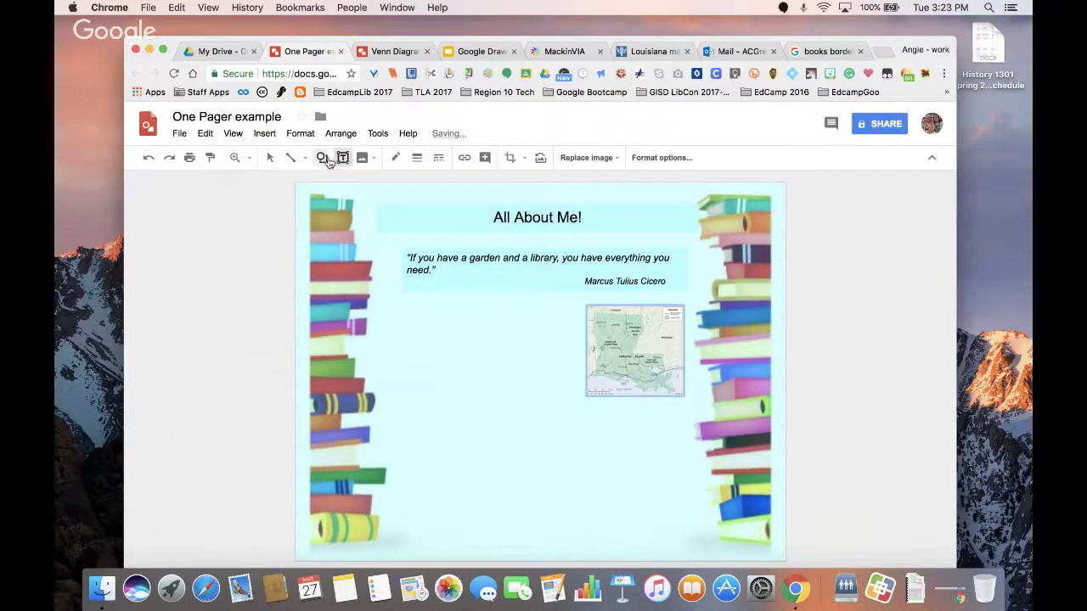
pyautogui.click(321, 159)
pyautogui.moveTo(344, 201)
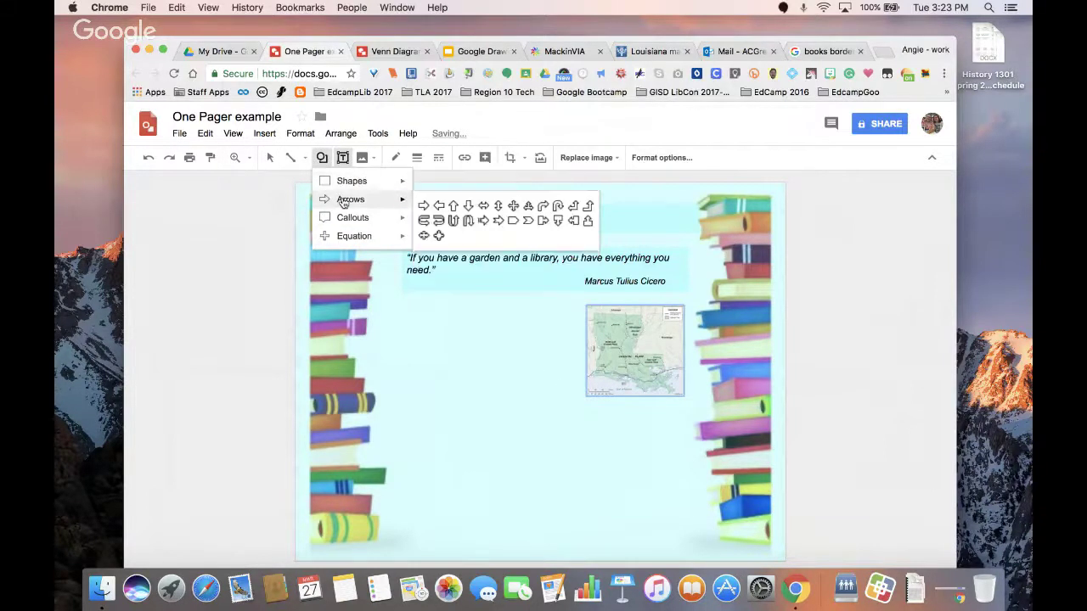
pyautogui.click(438, 206)
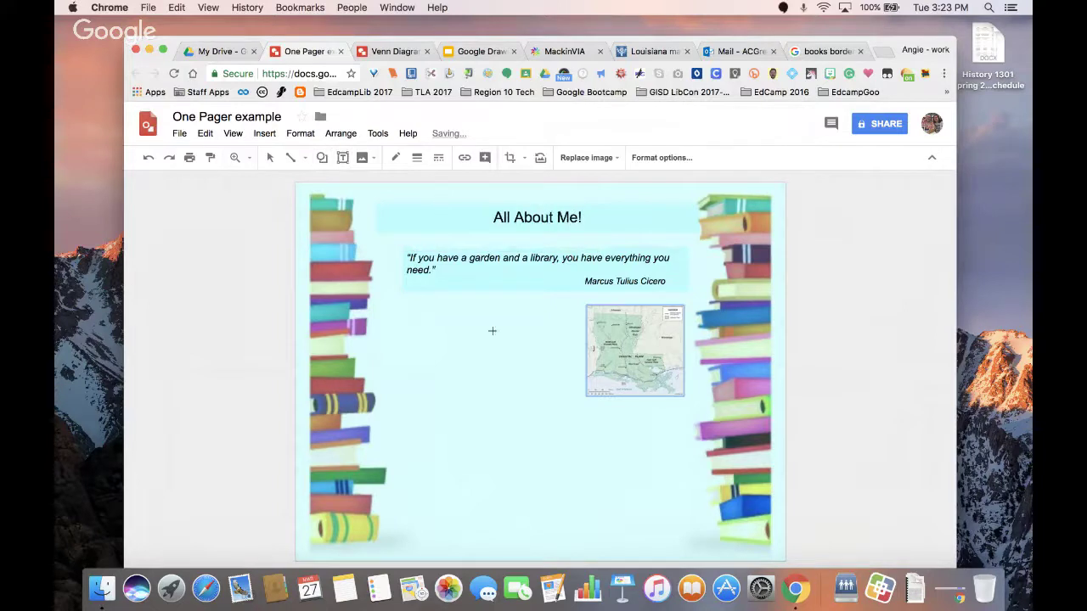
pyautogui.moveTo(627, 360); pyautogui.dragTo(713, 331)
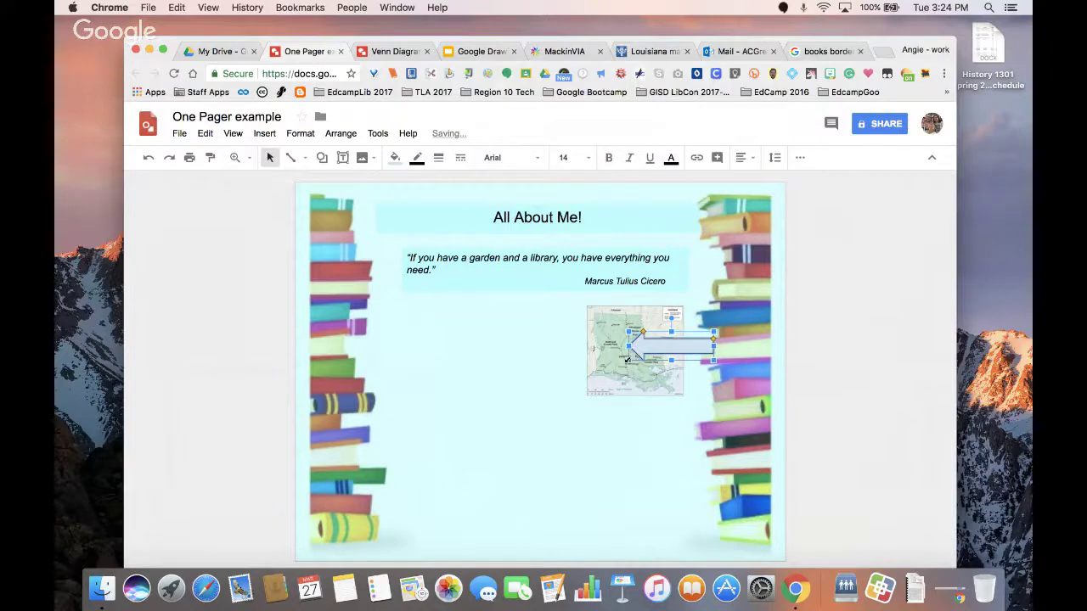
pyautogui.moveTo(627, 360); pyautogui.dragTo(626, 357)
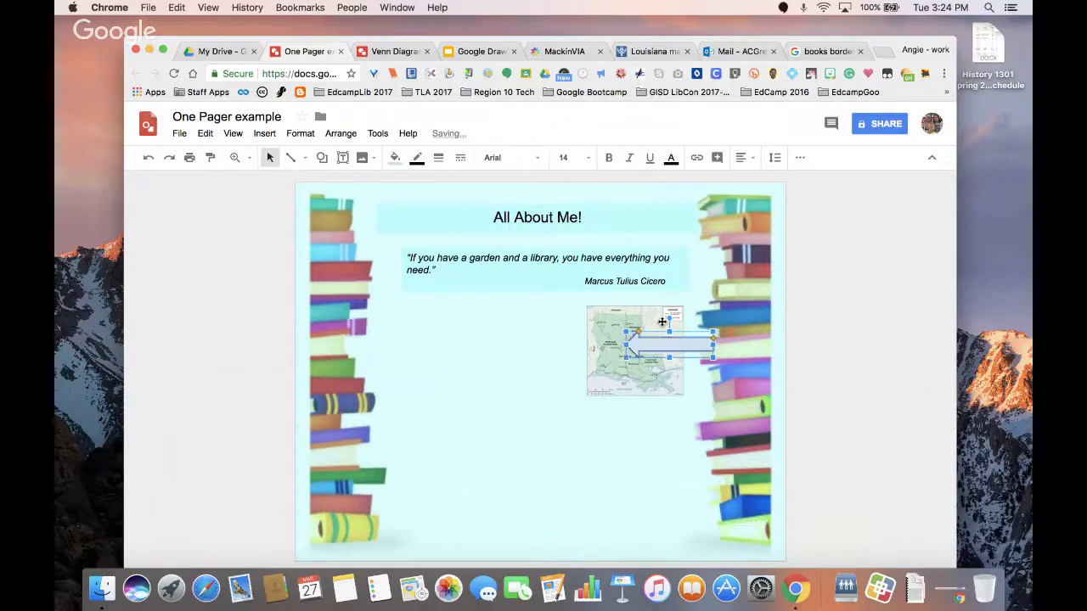
pyautogui.moveTo(670, 317); pyautogui.dragTo(654, 317)
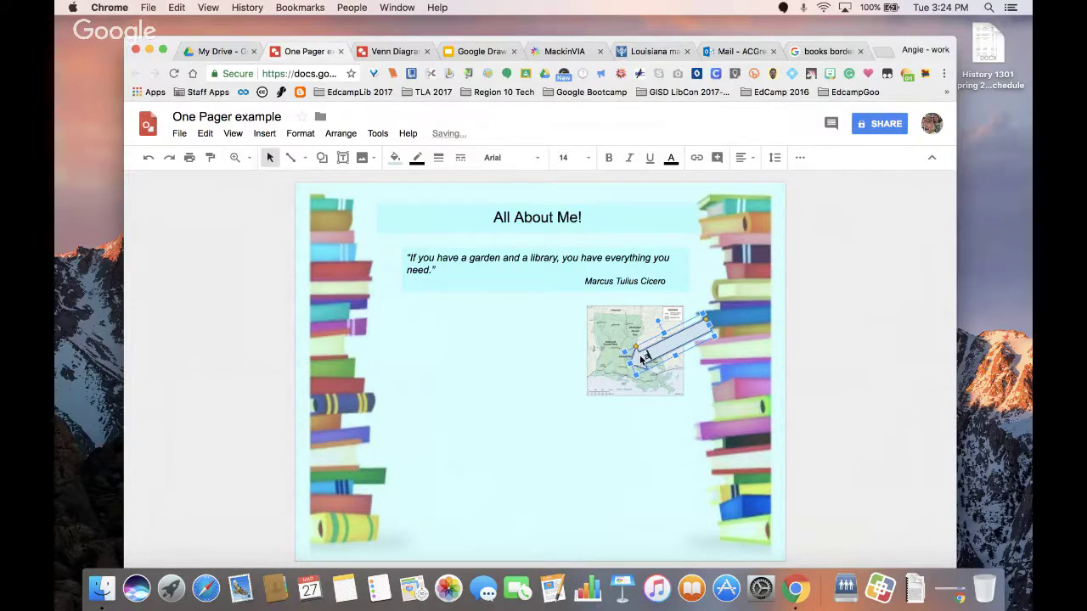
# - Label the arrow "Lafayette!" and shorten its tail to fit the text
pyautogui.write('yette!')
pyautogui.click(705, 332)
pyautogui.moveTo(695, 334); pyautogui.dragTo(659, 335)
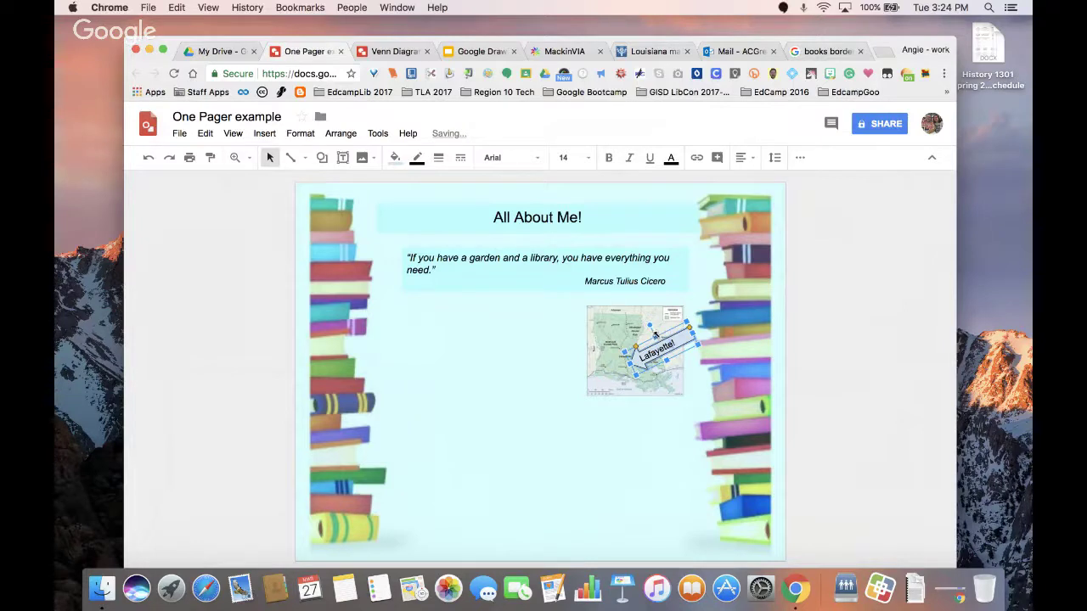
pyautogui.moveTo(649, 323); pyautogui.dragTo(649, 323)
pyautogui.click(634, 447)
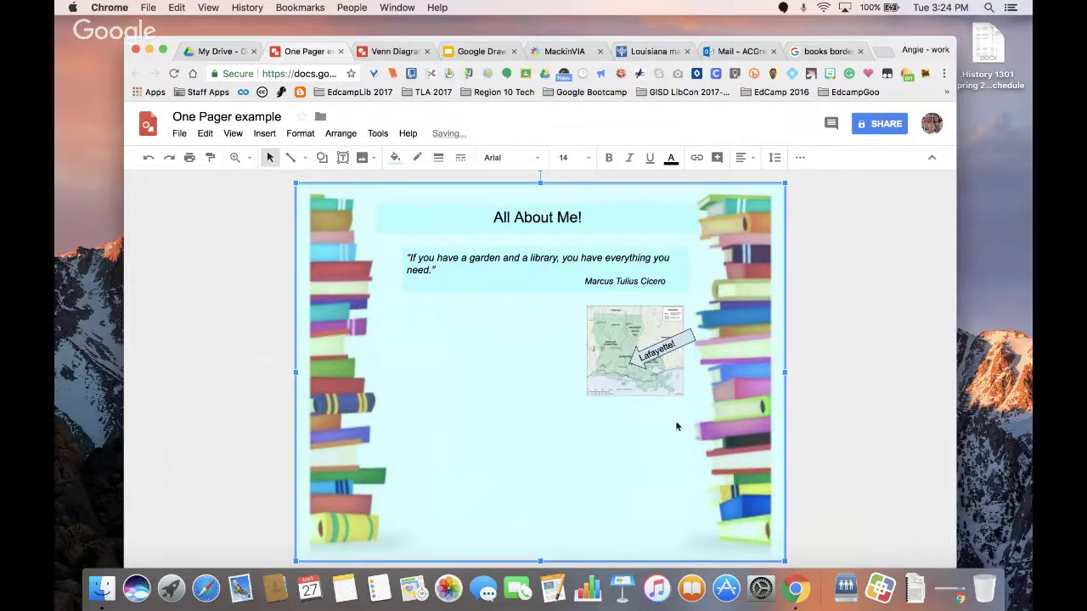
pyautogui.click(685, 342)
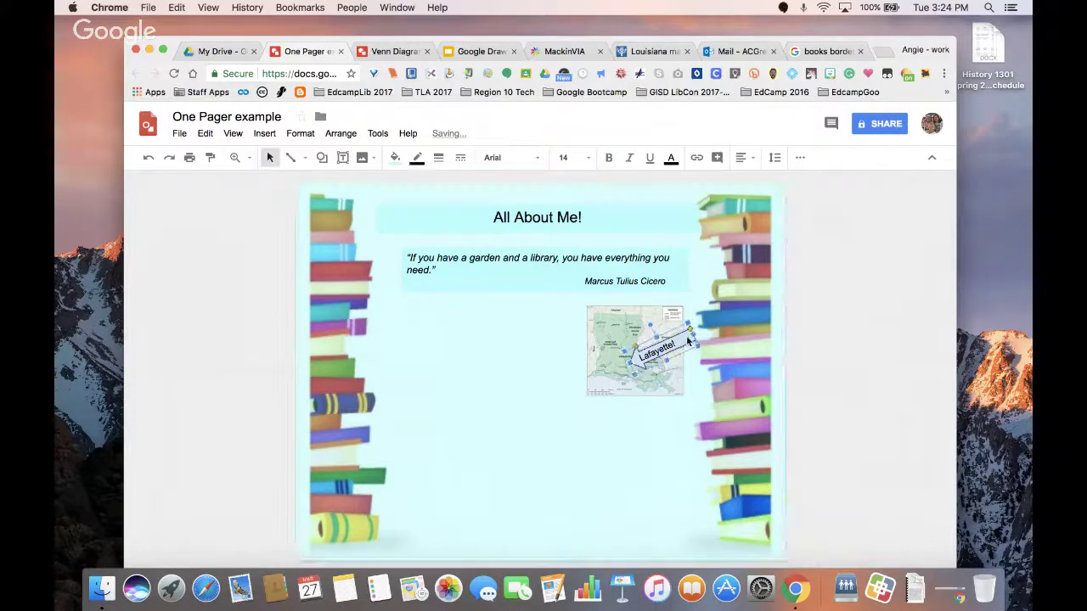
# - Fill the "Lafayette!" arrow with a light red colour and deselect it
pyautogui.click(398, 158)
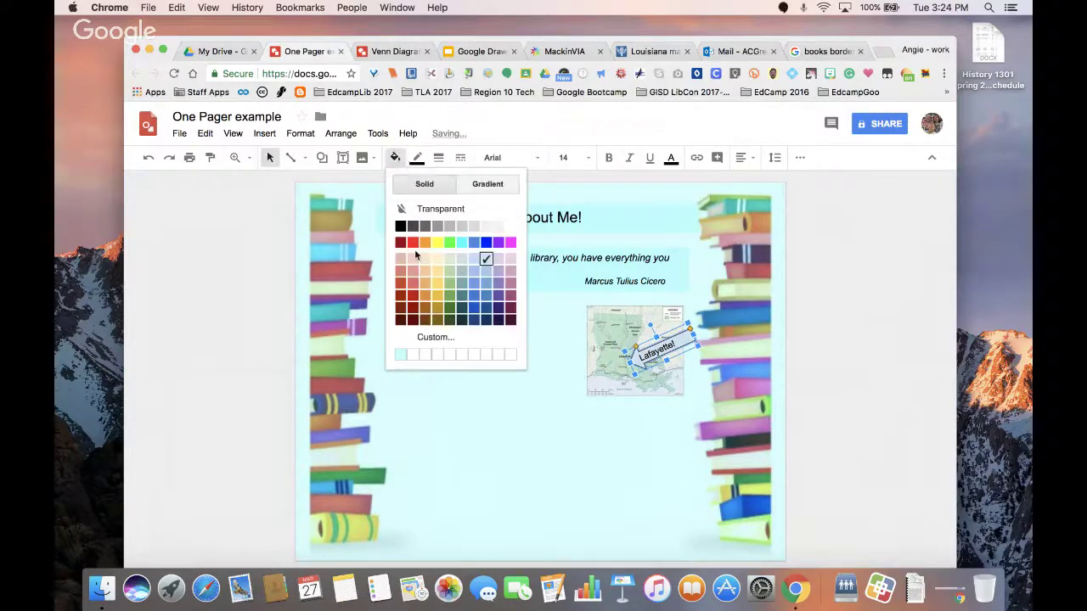
pyautogui.click(411, 272)
pyautogui.click(483, 438)
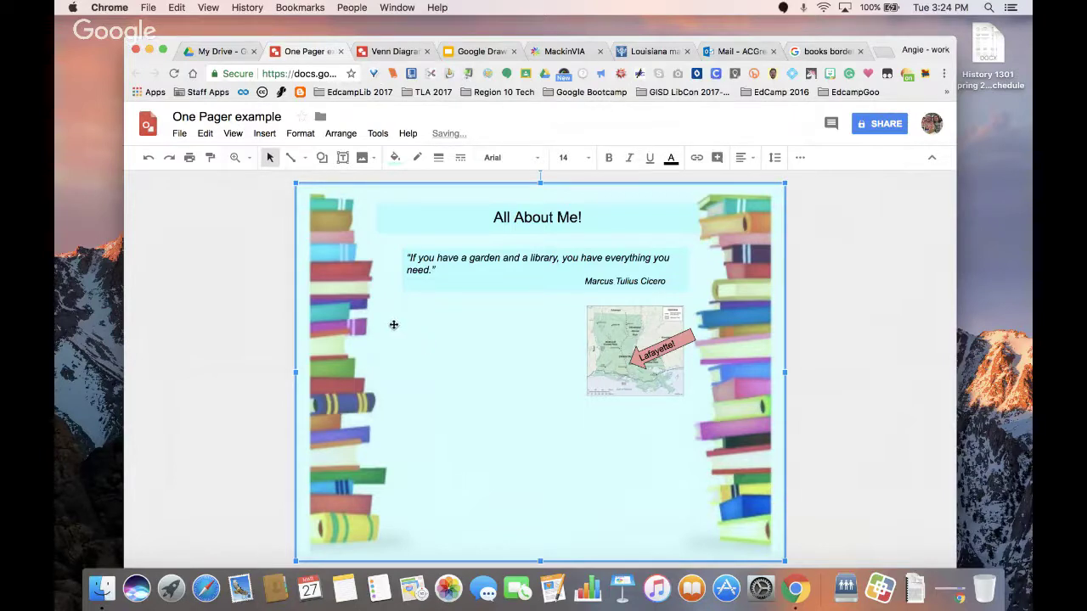
# - Shift the pale blue background rectangle sideways and resize both its side edges to fit the page width again
pyautogui.moveTo(395, 317); pyautogui.dragTo(423, 310)
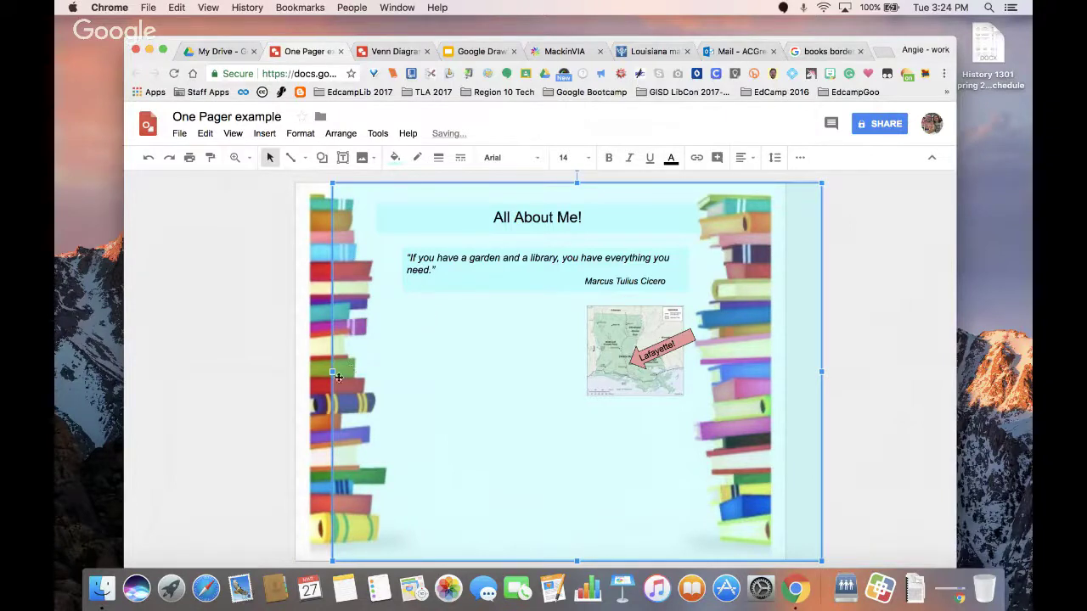
pyautogui.moveTo(333, 373); pyautogui.dragTo(297, 373)
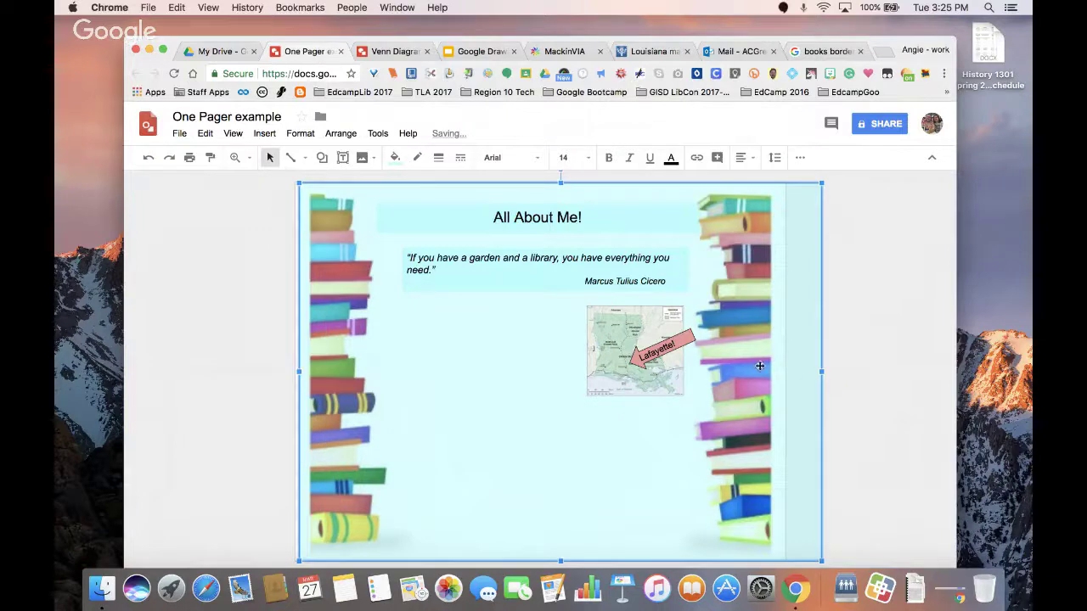
pyautogui.moveTo(821, 372); pyautogui.dragTo(782, 373)
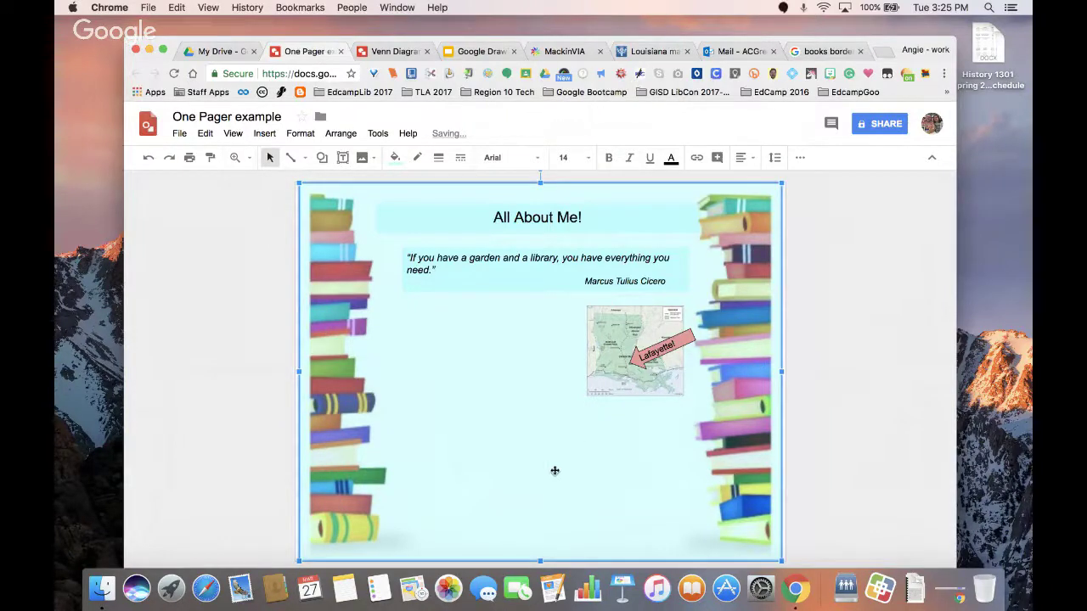
# - Add a text box below the quote beside the left book stack, reading "Fun facts" followed by three lines of filler text
pyautogui.click(342, 157)
pyautogui.moveTo(399, 317); pyautogui.dragTo(521, 419)
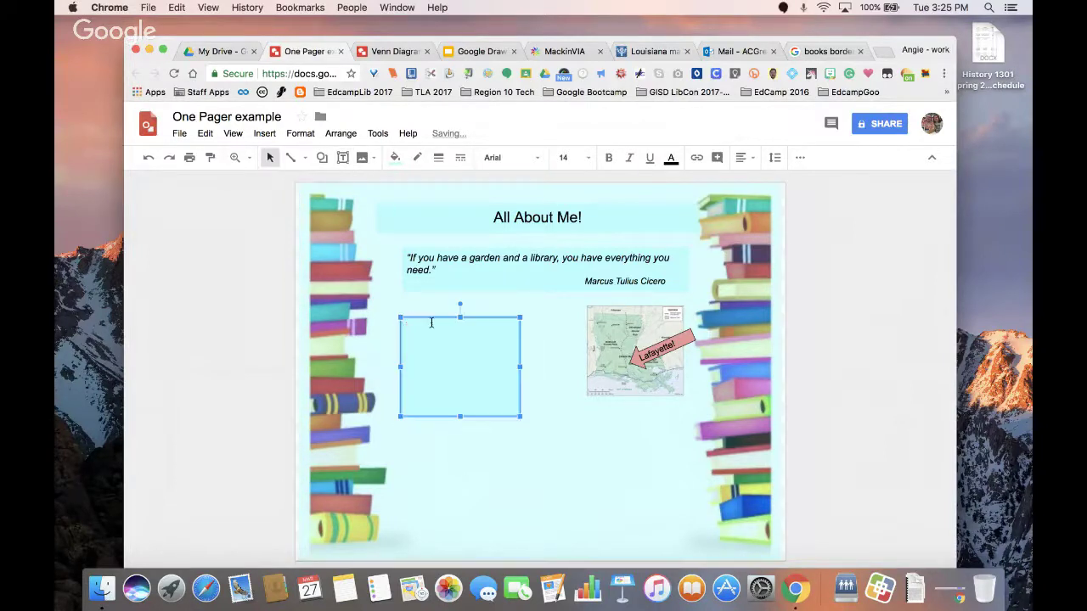
pyautogui.write('Fun ')
pyautogui.write('facts ')
pyautogui.write('dfkvbsdfkvbk')
pyautogui.press('Return')
pyautogui.write('kvbdkjfbvae')
pyautogui.press('Return')
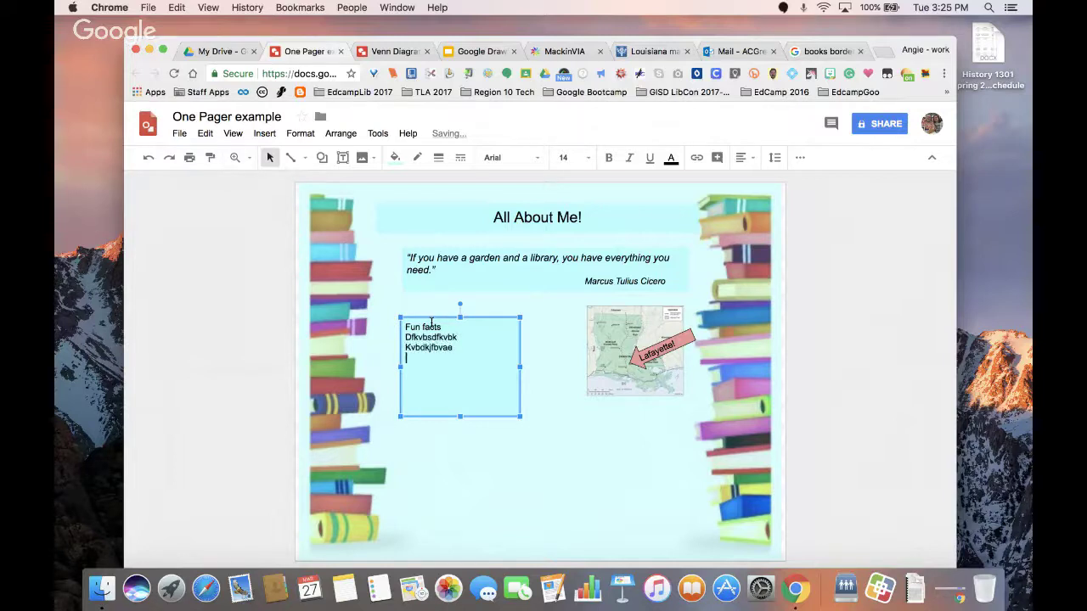
pyautogui.write('nbcvfjvbaf')
pyautogui.click(489, 500)
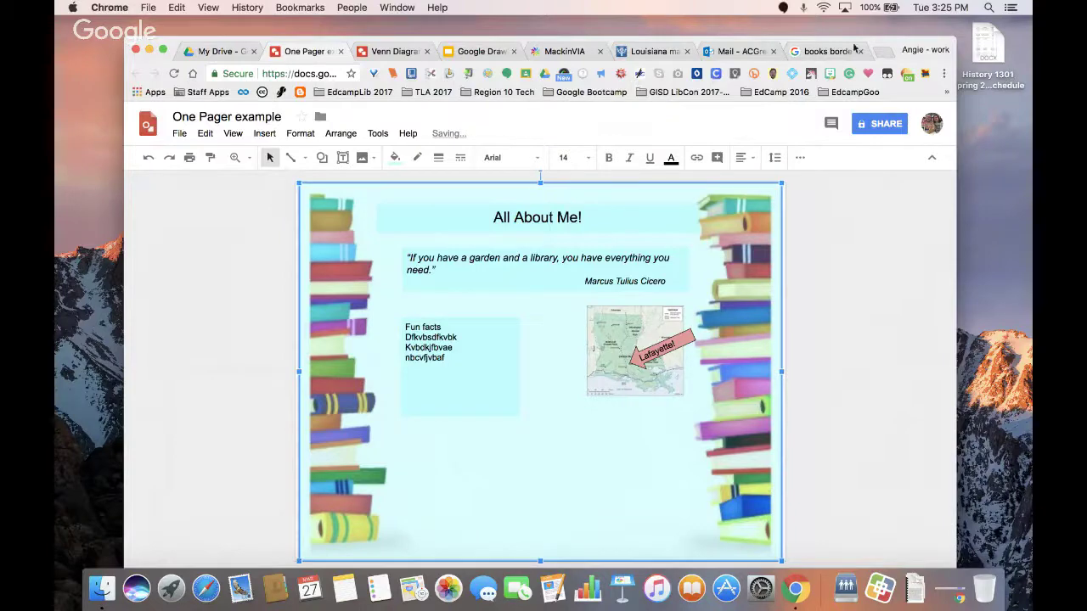
# - Switch to the Outlook mail and copy the dog photo from the open "Scout" message
pyautogui.click(729, 52)
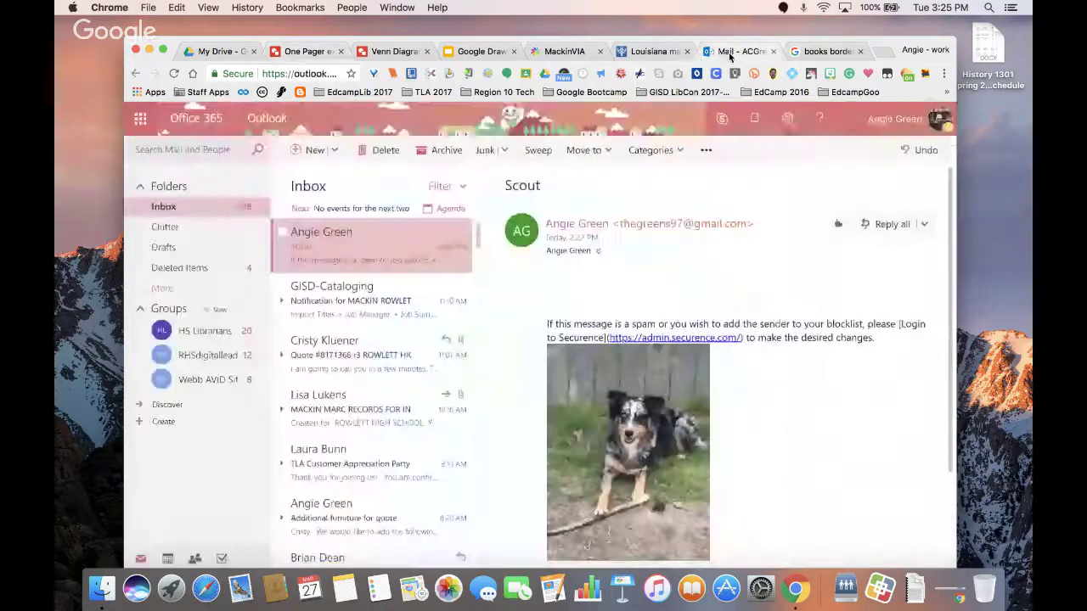
pyautogui.rightClick(616, 508)
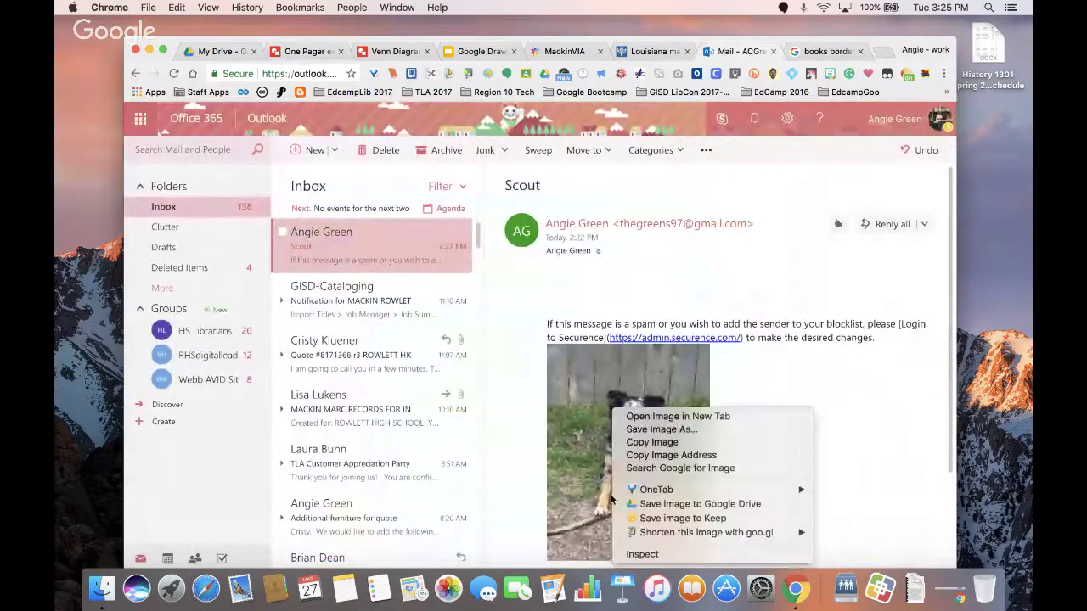
pyautogui.click(652, 442)
# - Paste the dog photo into the One Pager drawing, shrink it to about two thirds and place it below the Louisiana map
pyautogui.click(316, 52)
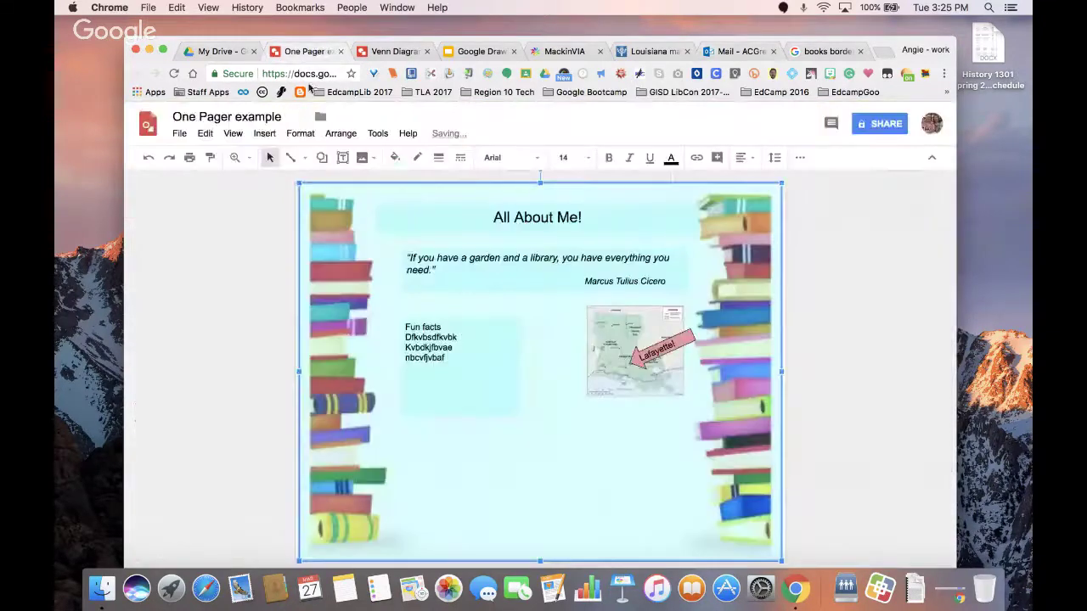
pyautogui.rightClick(574, 445)
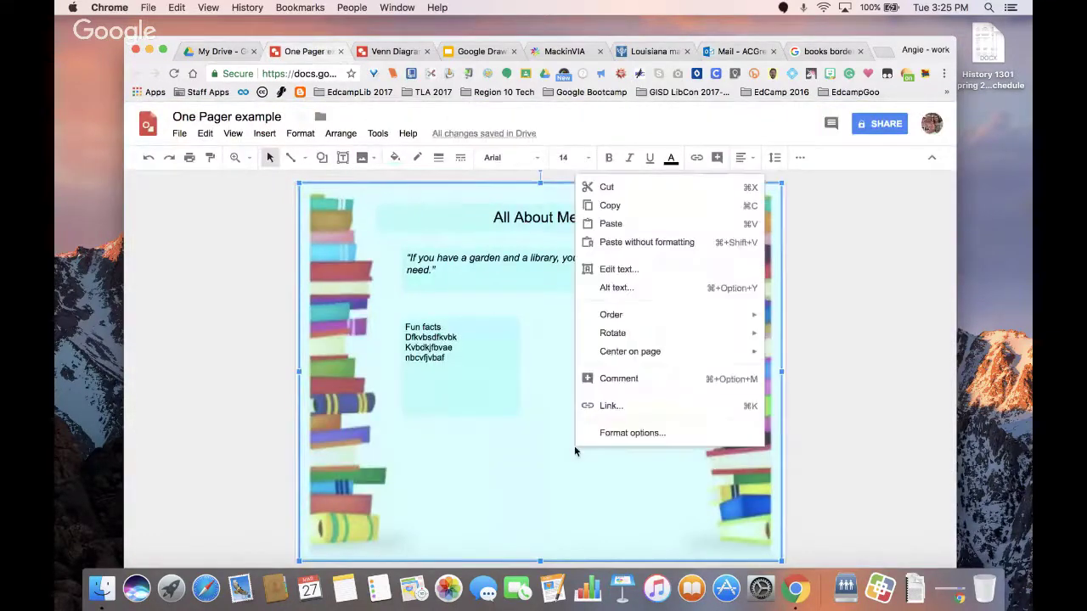
pyautogui.click(608, 226)
pyautogui.moveTo(553, 396); pyautogui.dragTo(602, 482)
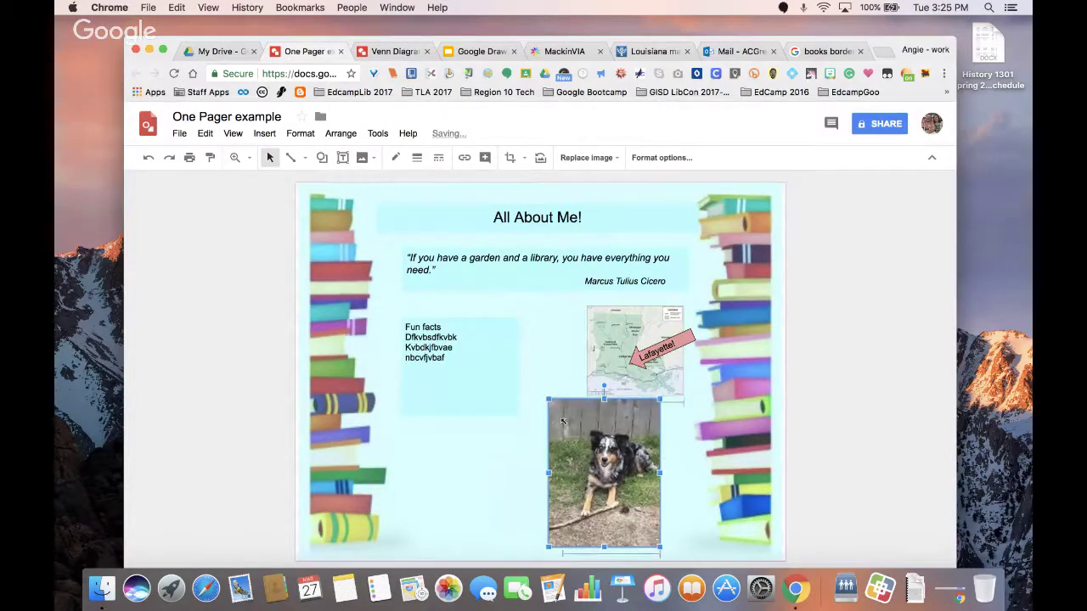
pyautogui.moveTo(547, 399); pyautogui.dragTo(655, 491)
pyautogui.click(611, 438)
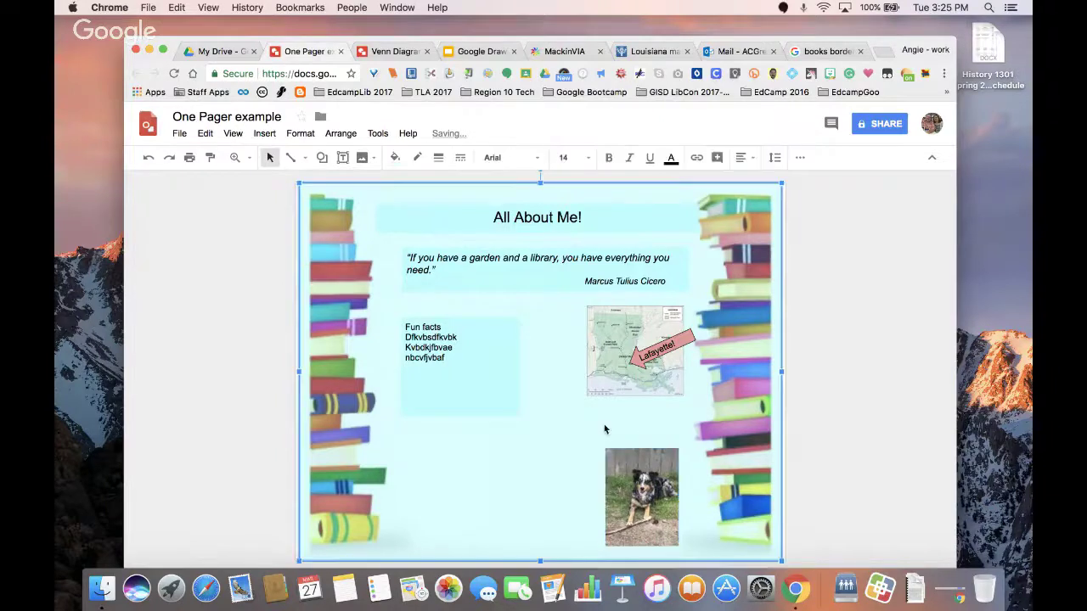
# - Nudge the pale blue background rectangle slightly upward
pyautogui.click(322, 158)
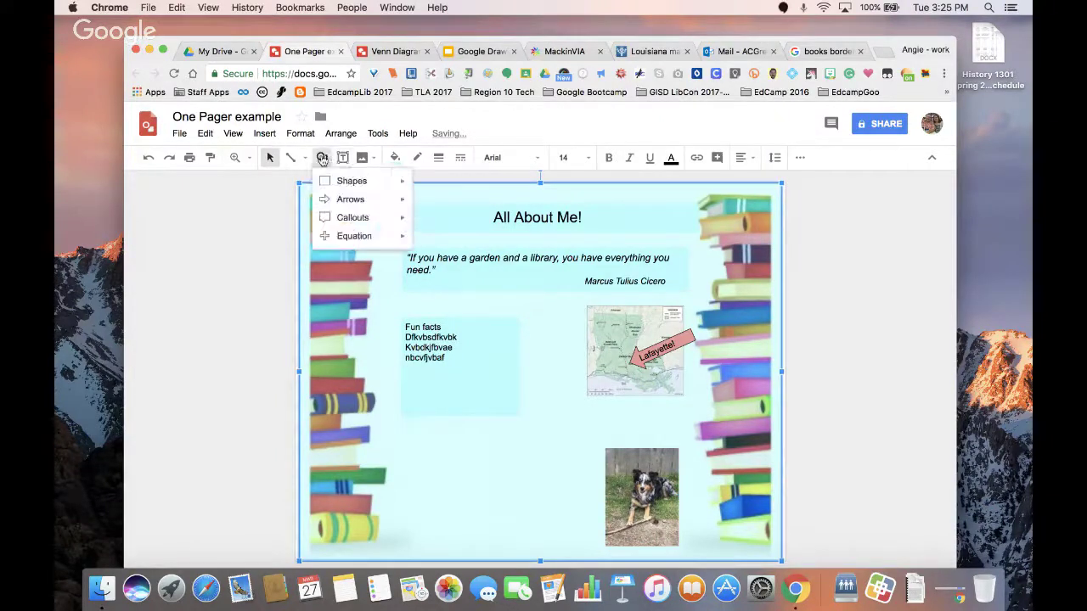
pyautogui.click(342, 158)
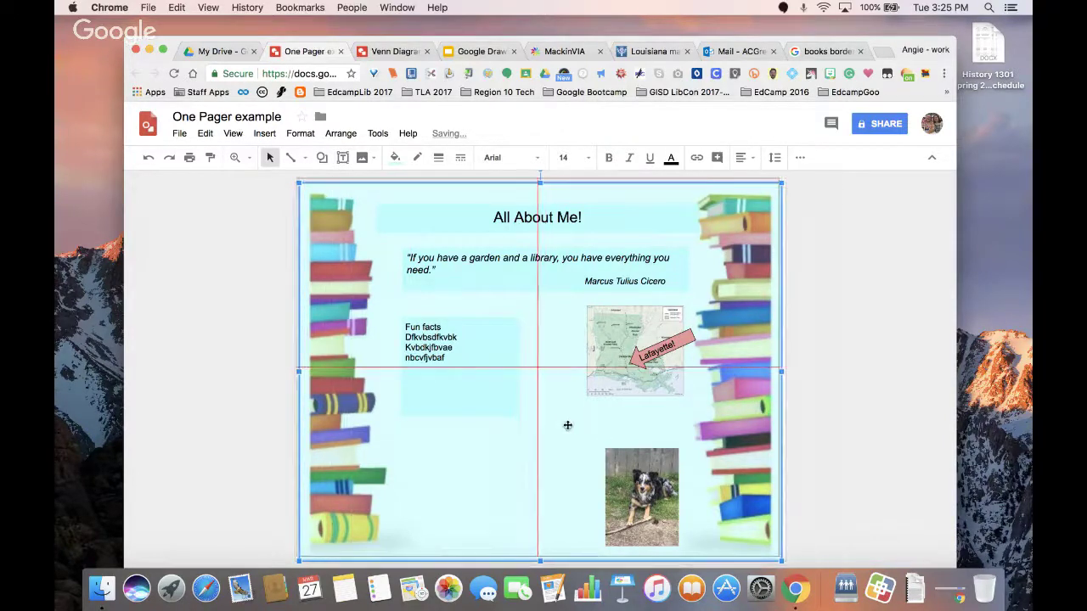
pyautogui.moveTo(567, 425); pyautogui.dragTo(570, 429)
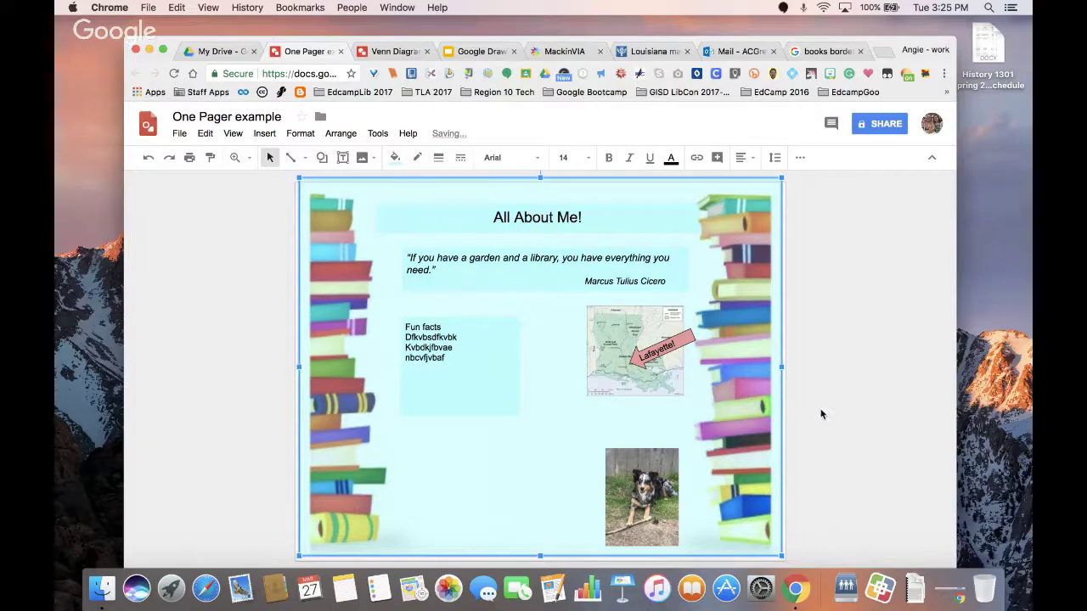
# - Draw a thin, wide text box between the Louisiana map and the dog photo, extending it toward the page centre
pyautogui.click(342, 157)
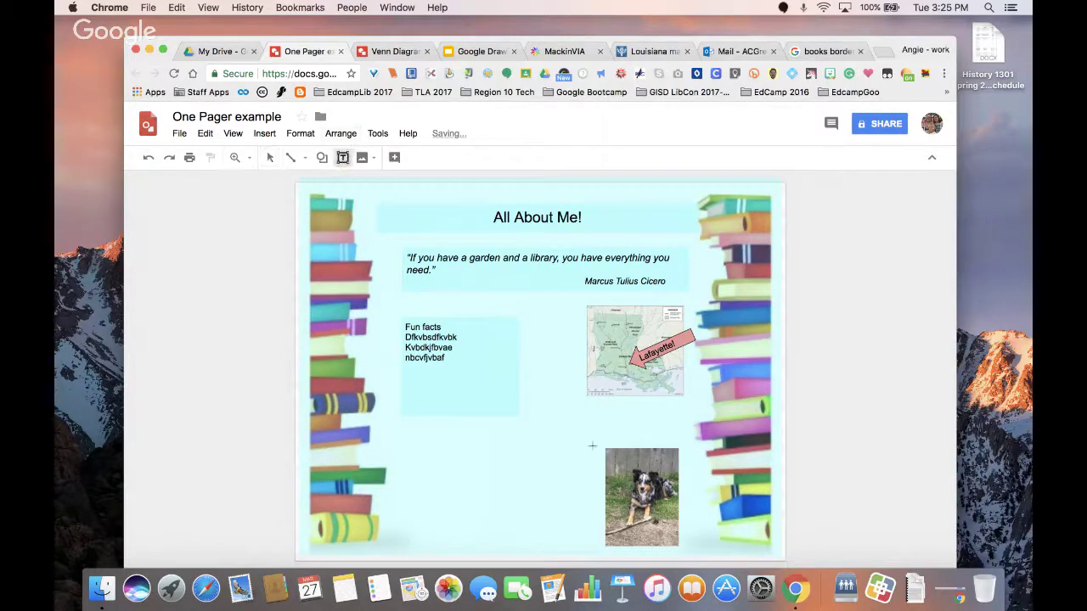
pyautogui.moveTo(575, 429); pyautogui.dragTo(685, 440)
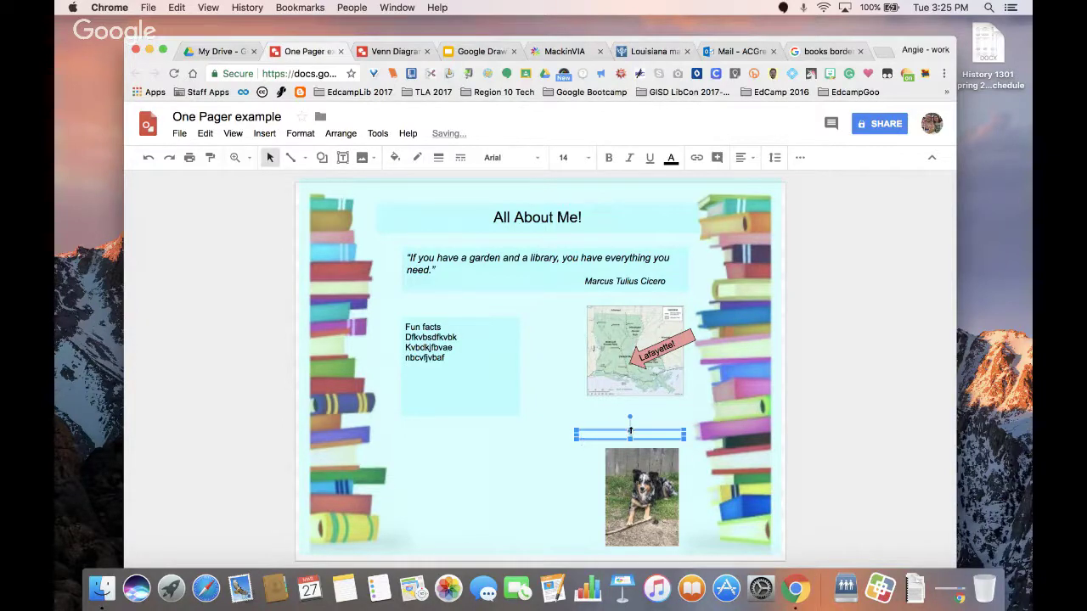
pyautogui.moveTo(630, 431); pyautogui.dragTo(557, 433)
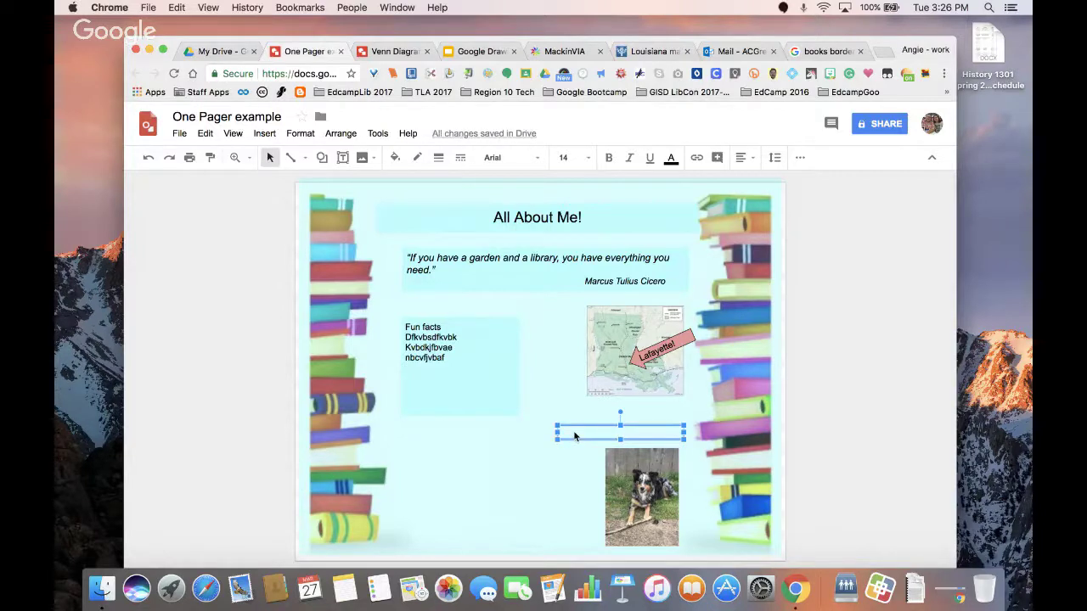
# - Enter the caption "Scout is an AUSTRALIAN SHEPHERD!" and widen and nudge its box so the text fits on one line
pyautogui.write('Sch')
pyautogui.write('ut ')
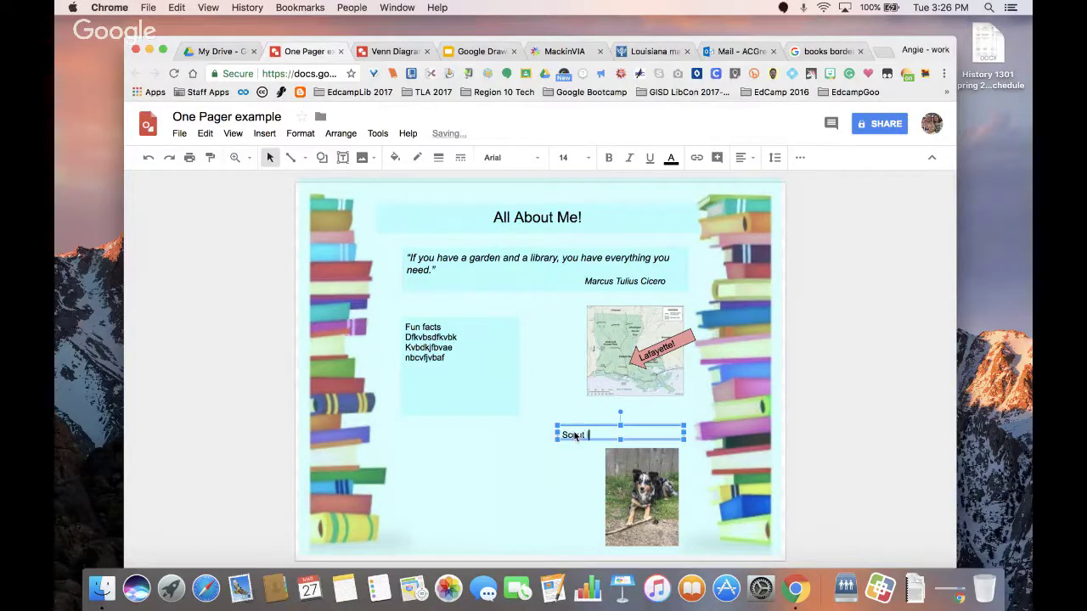
pyautogui.write('is an AUSTRALIAN SHEOHERD')
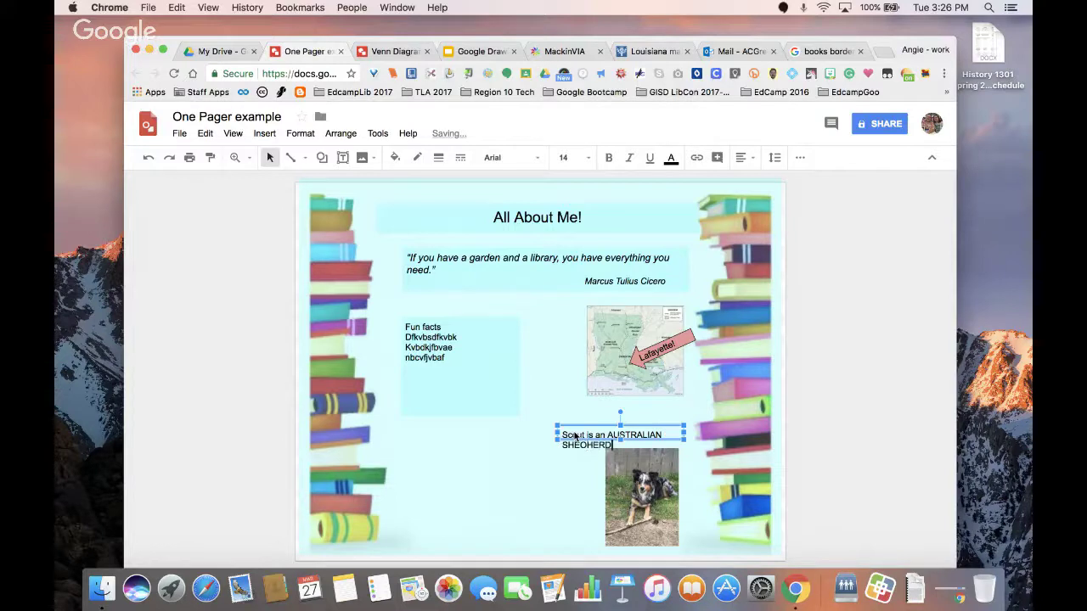
pyautogui.press('BackSpace')
pyautogui.press('BackSpace')
pyautogui.press('BackSpace')
pyautogui.press('BackSpace')
pyautogui.write('PHE')
pyautogui.moveTo(685, 433); pyautogui.dragTo(721, 435)
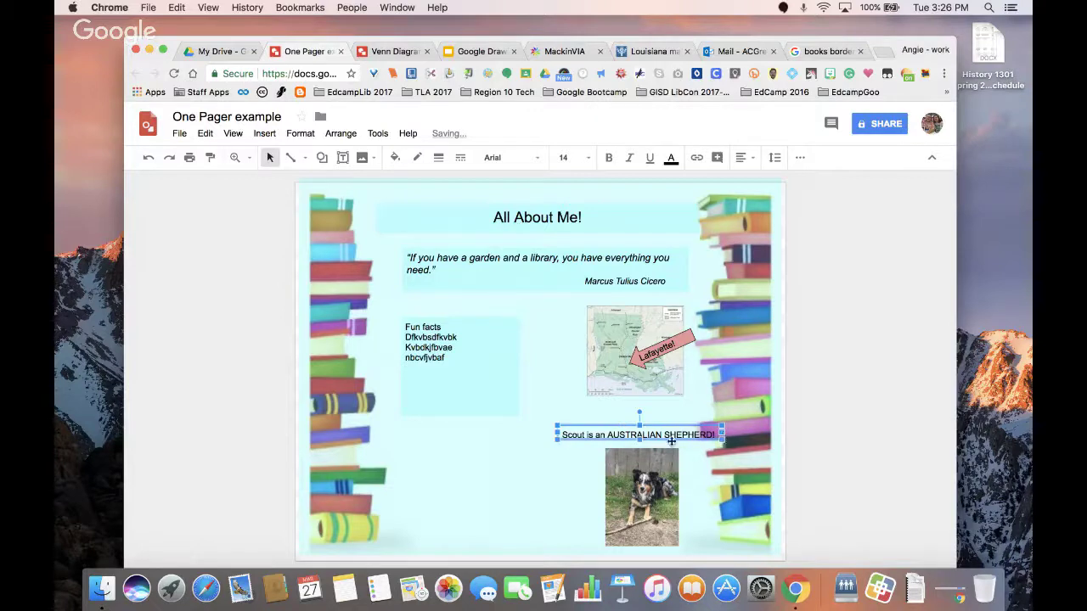
pyautogui.moveTo(636, 431); pyautogui.dragTo(642, 421)
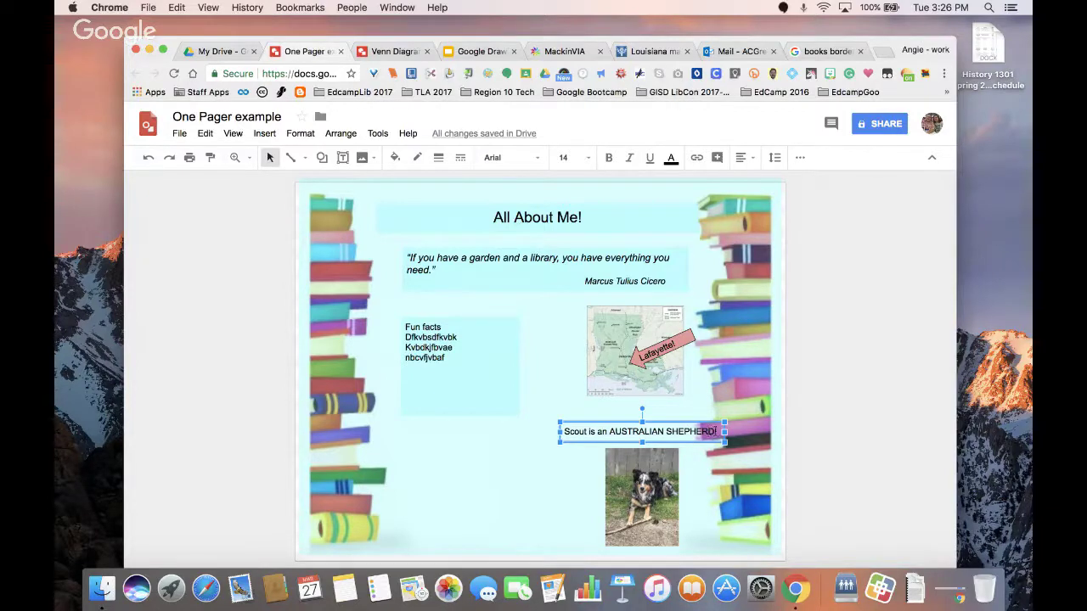
# - Search the web for "australian shepherd" in a new tab and copy the address of the American Kennel Club breed page
pyautogui.moveTo(718, 431); pyautogui.dragTo(613, 431)
pyautogui.click(880, 53)
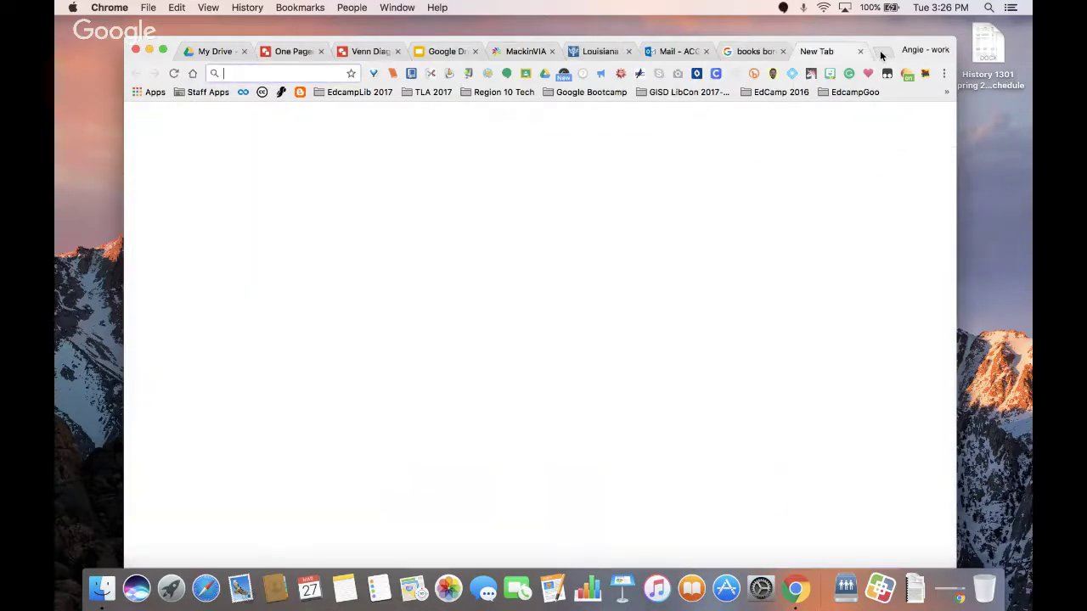
pyautogui.write('aUSTRALIAN')
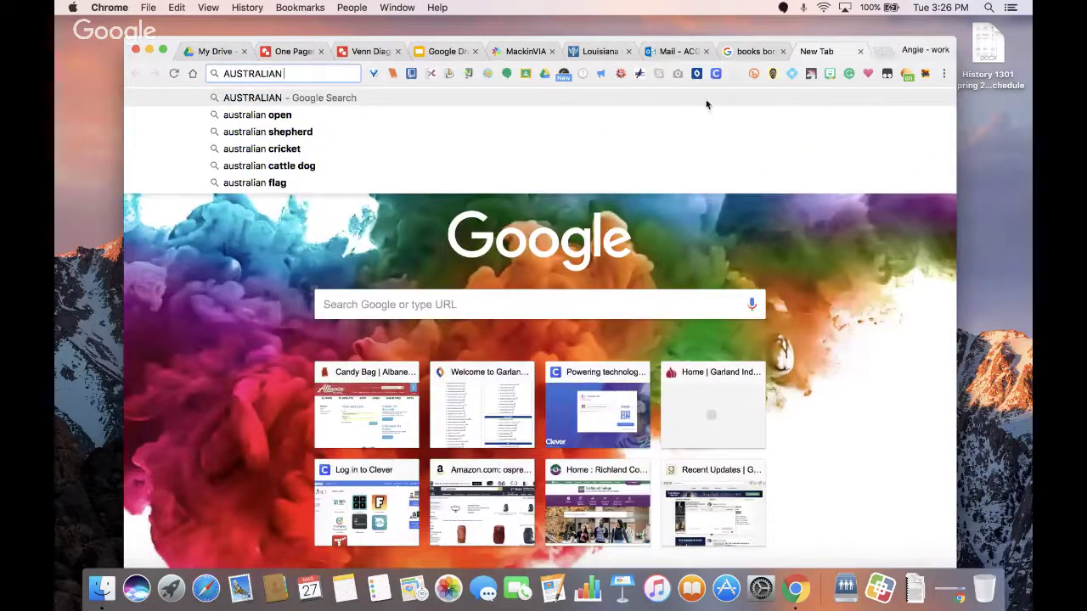
pyautogui.click(447, 132)
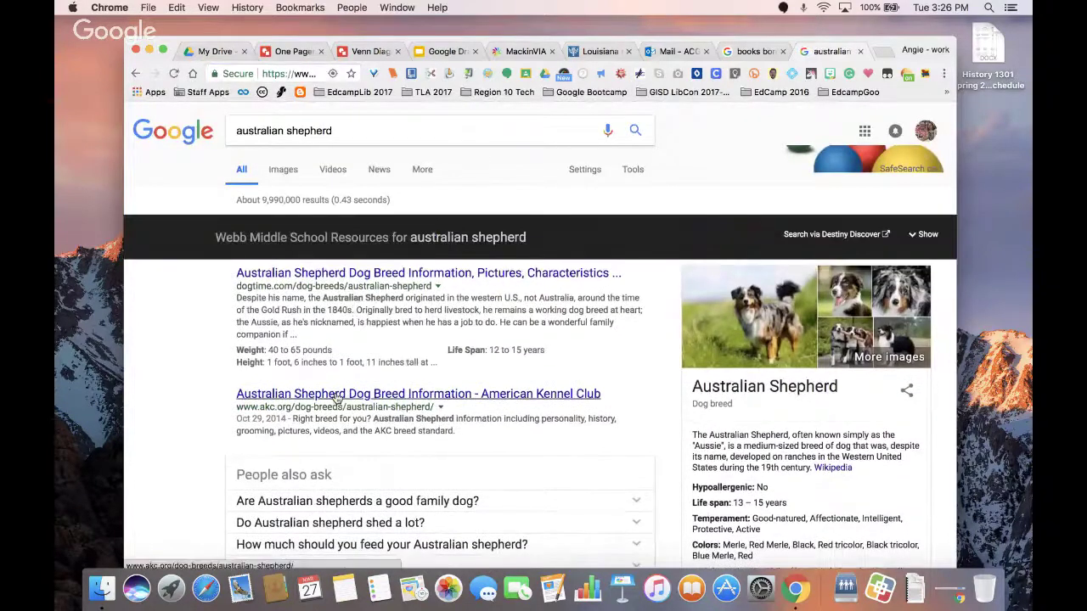
pyautogui.click(338, 396)
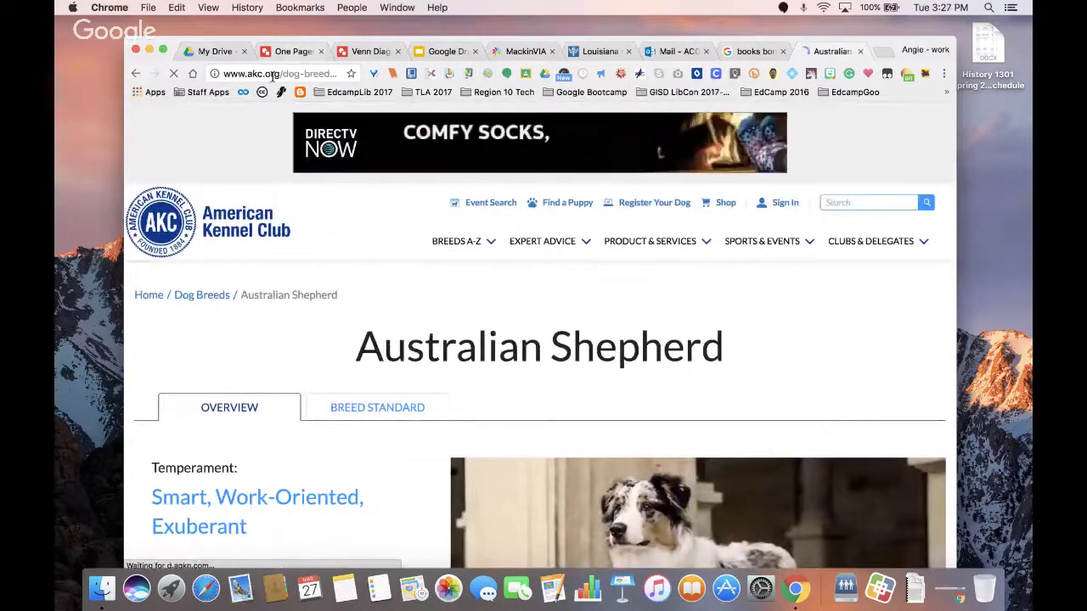
pyautogui.click(272, 75)
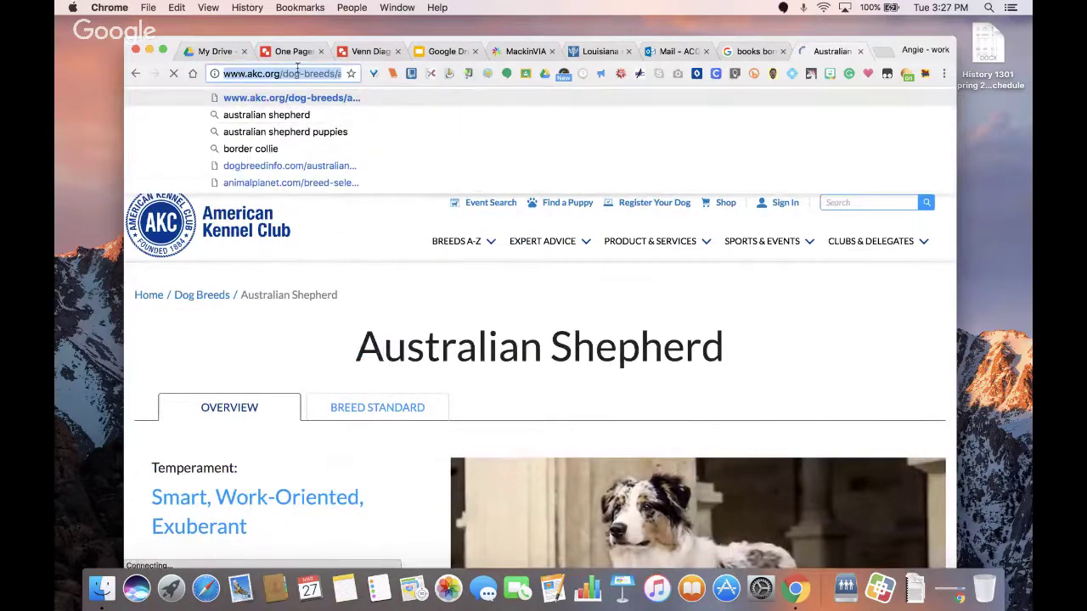
pyautogui.click(296, 51)
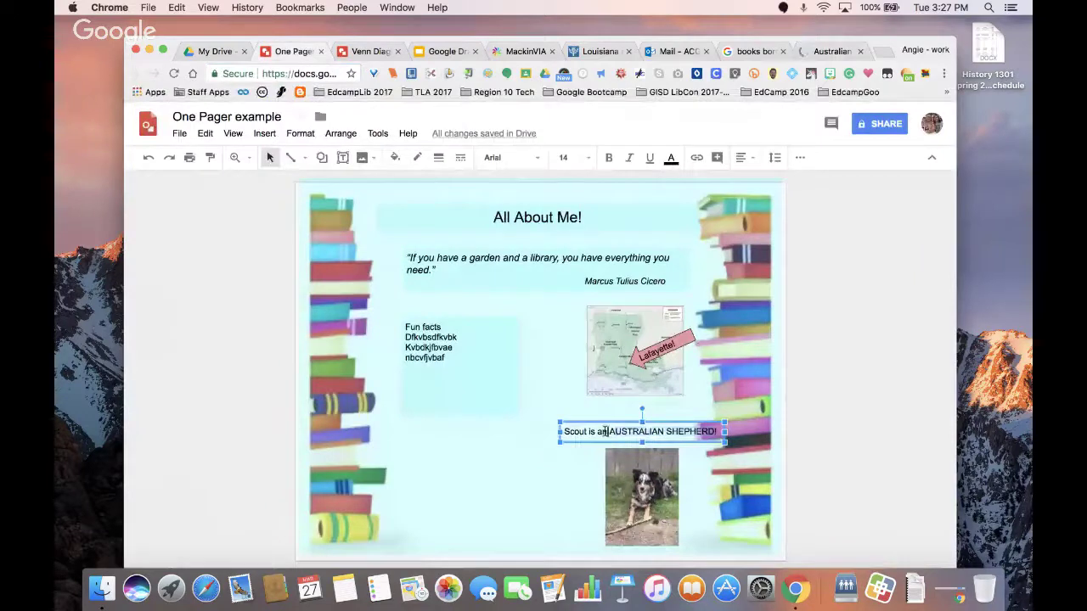
pyautogui.moveTo(608, 431); pyautogui.dragTo(717, 433)
pyautogui.rightClick(711, 433)
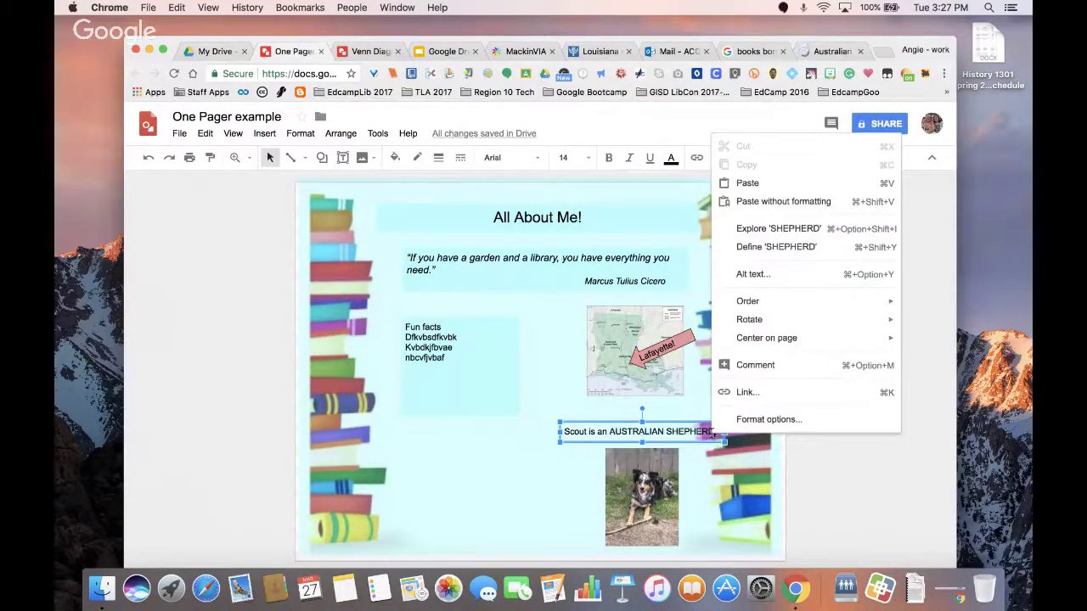
pyautogui.click(764, 392)
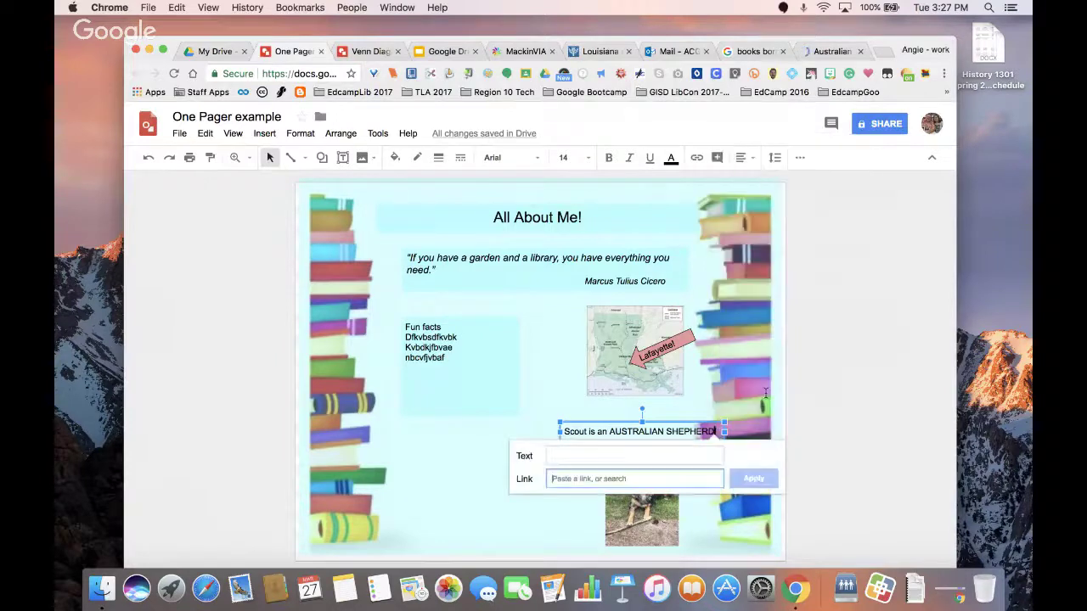
pyautogui.press('super+v')
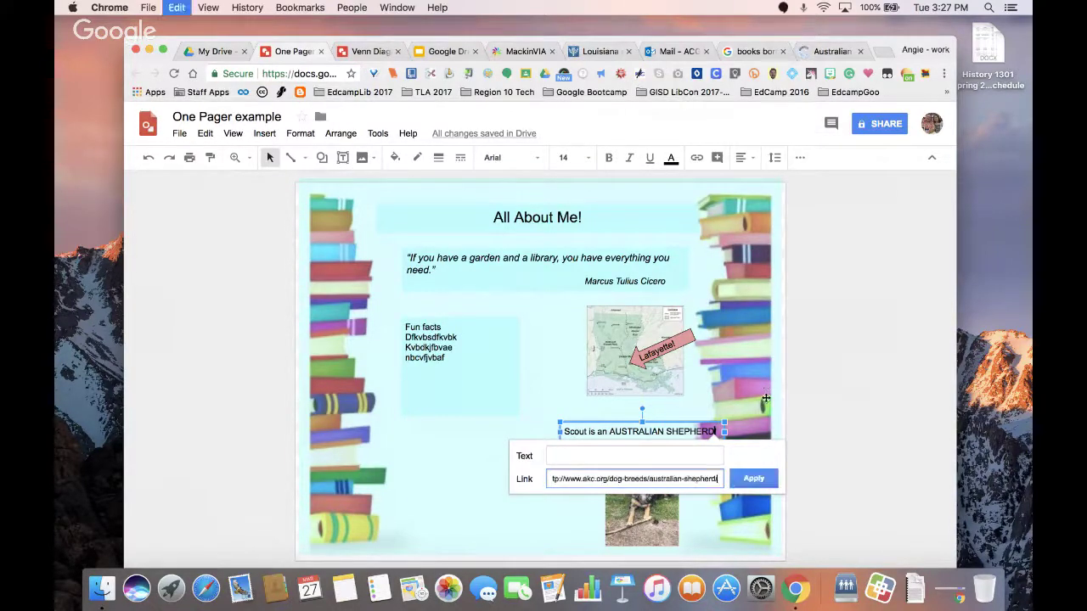
pyautogui.click(753, 478)
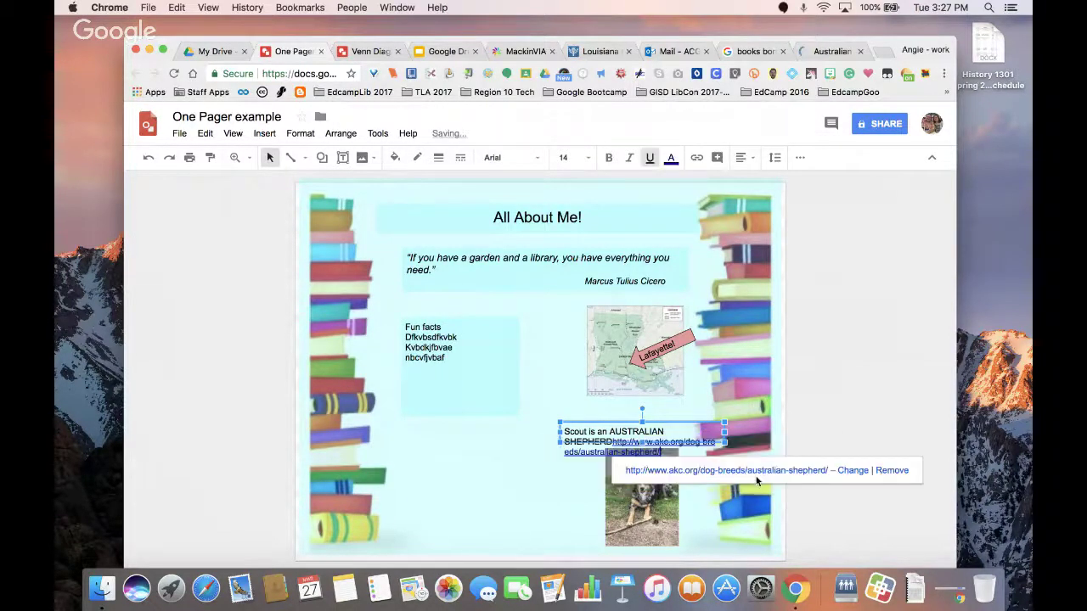